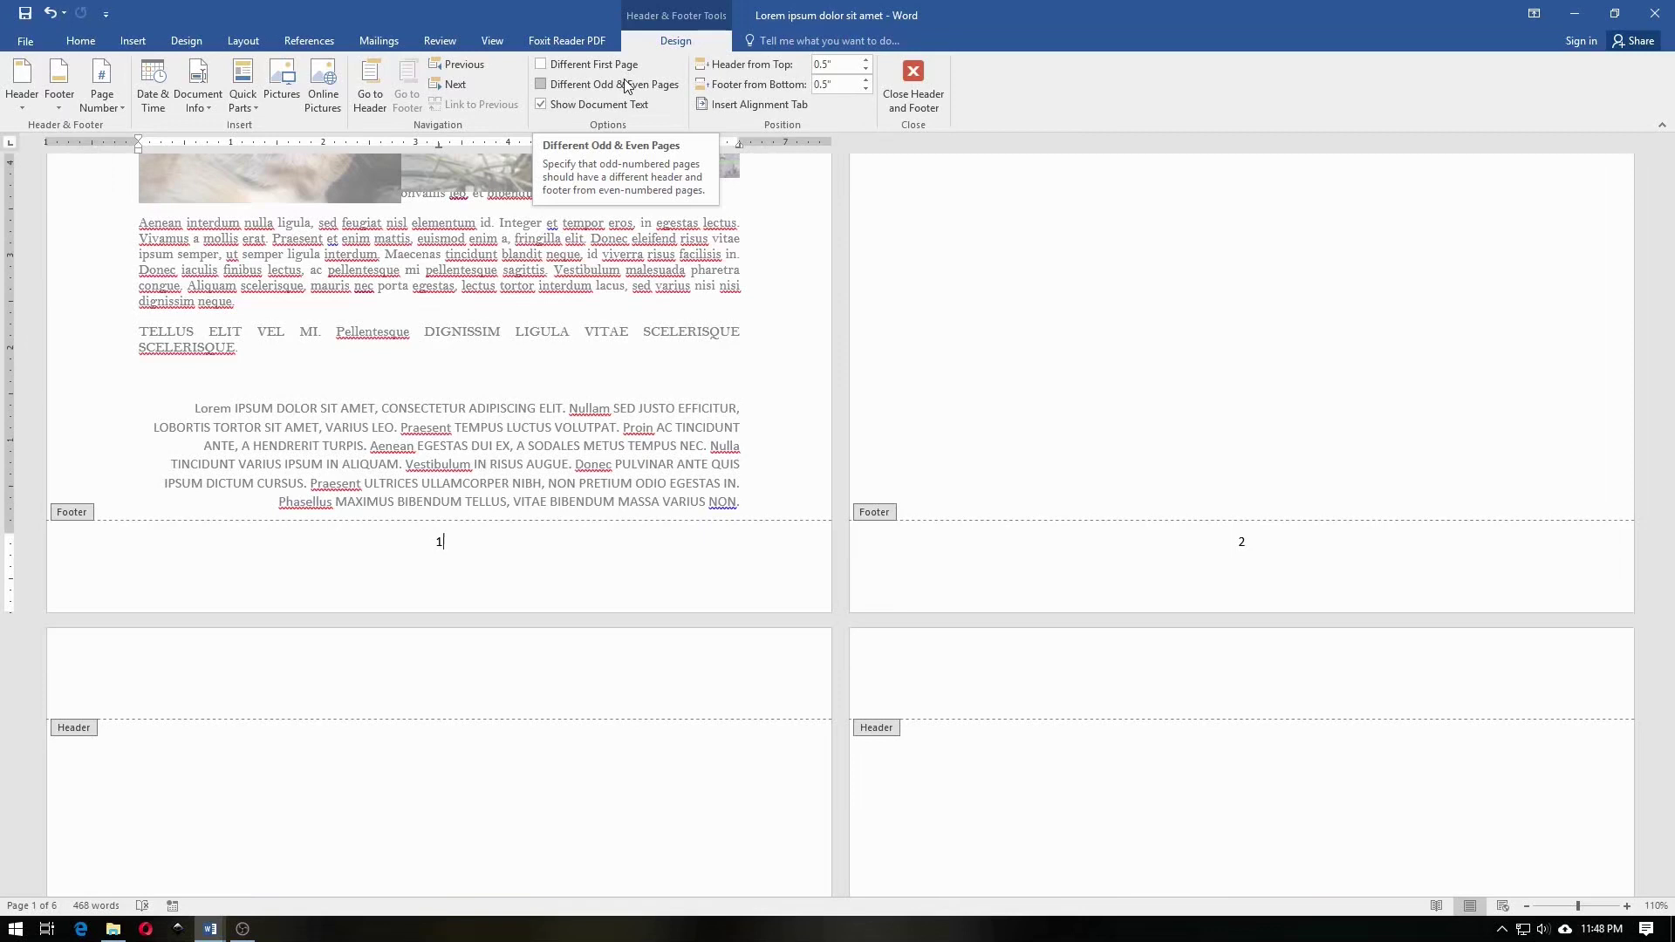
click(625, 85)
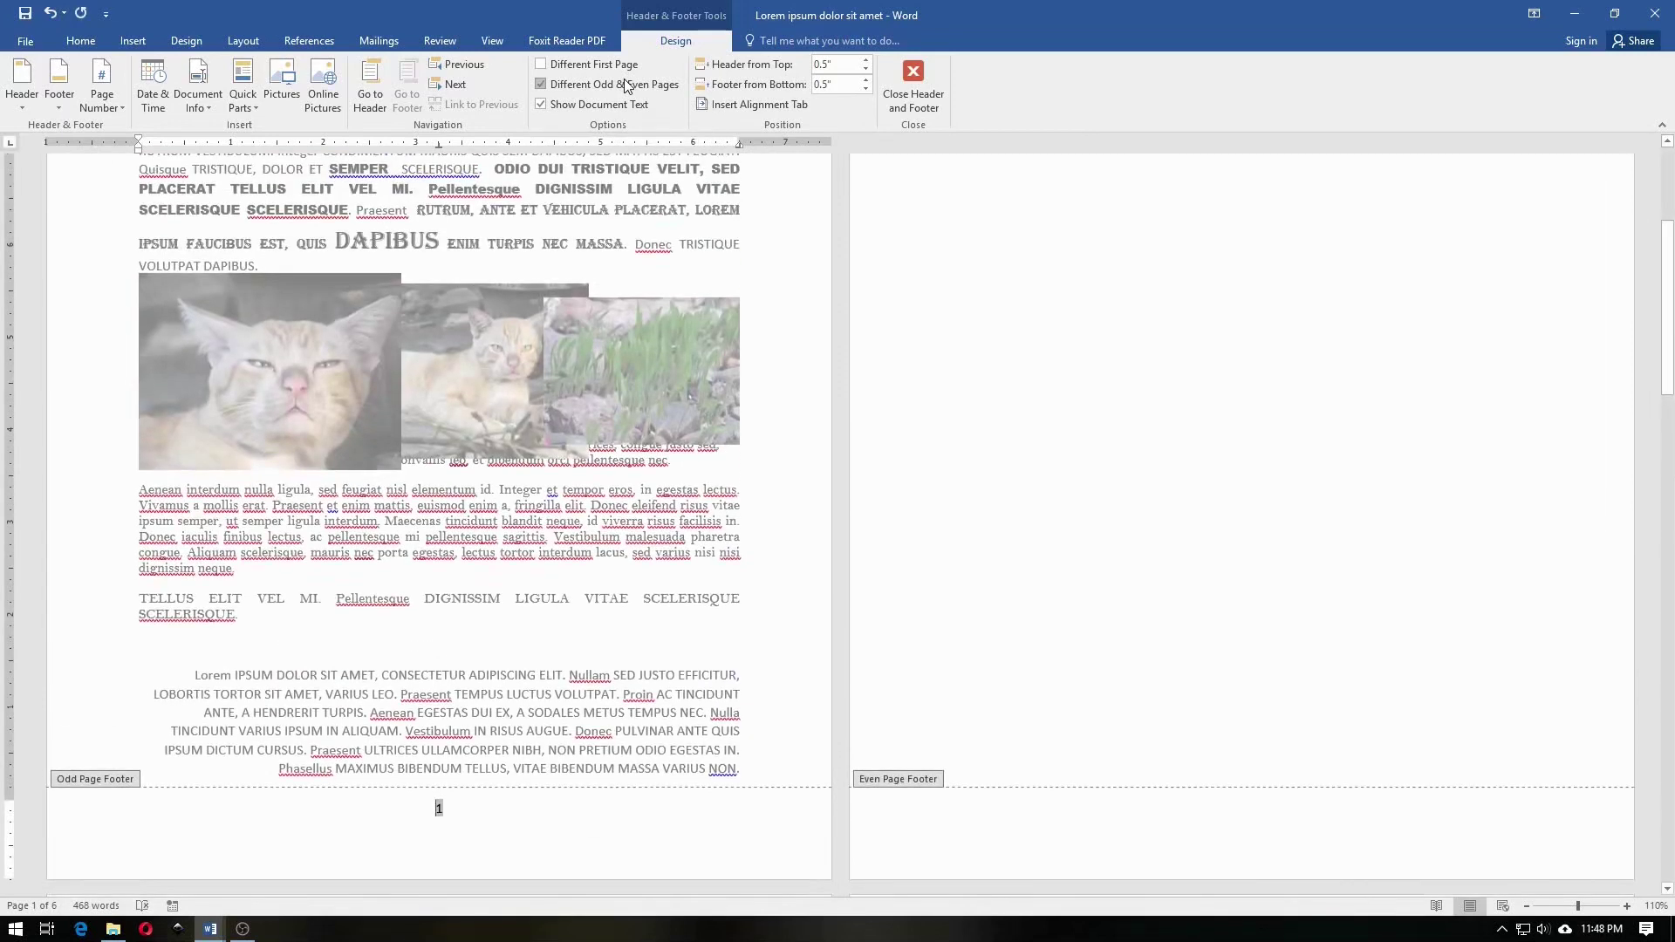
scroll(687, 318, up, 3)
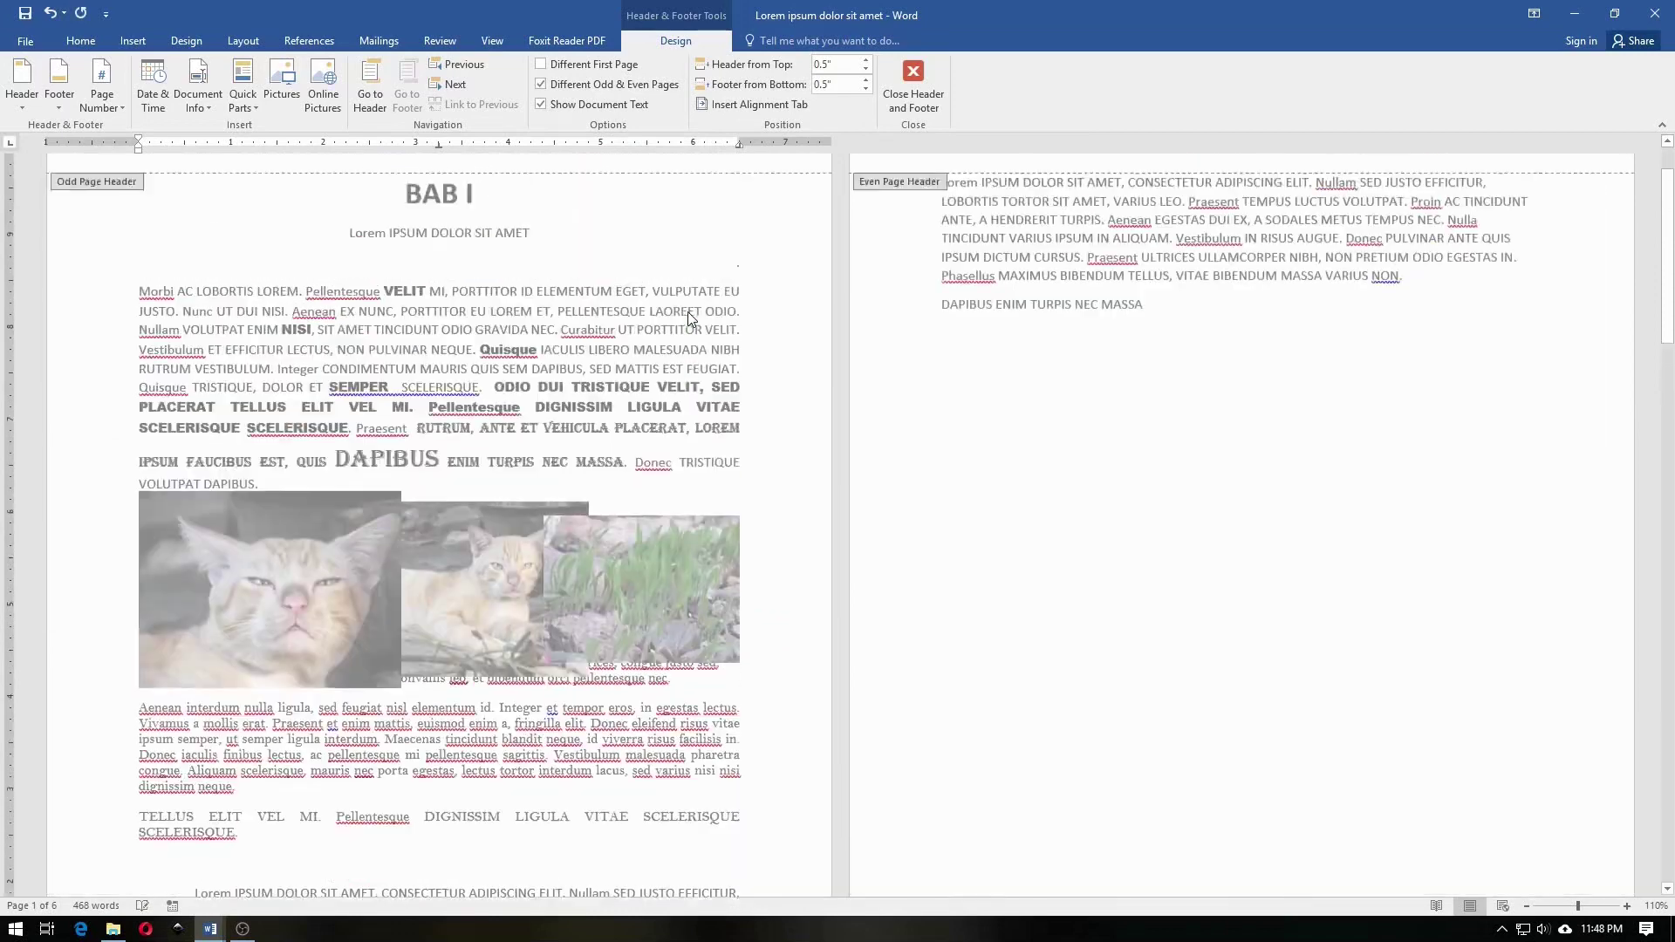
scroll(687, 318, down, 2)
scroll(687, 319, up, 2)
scroll(689, 318, down, 3)
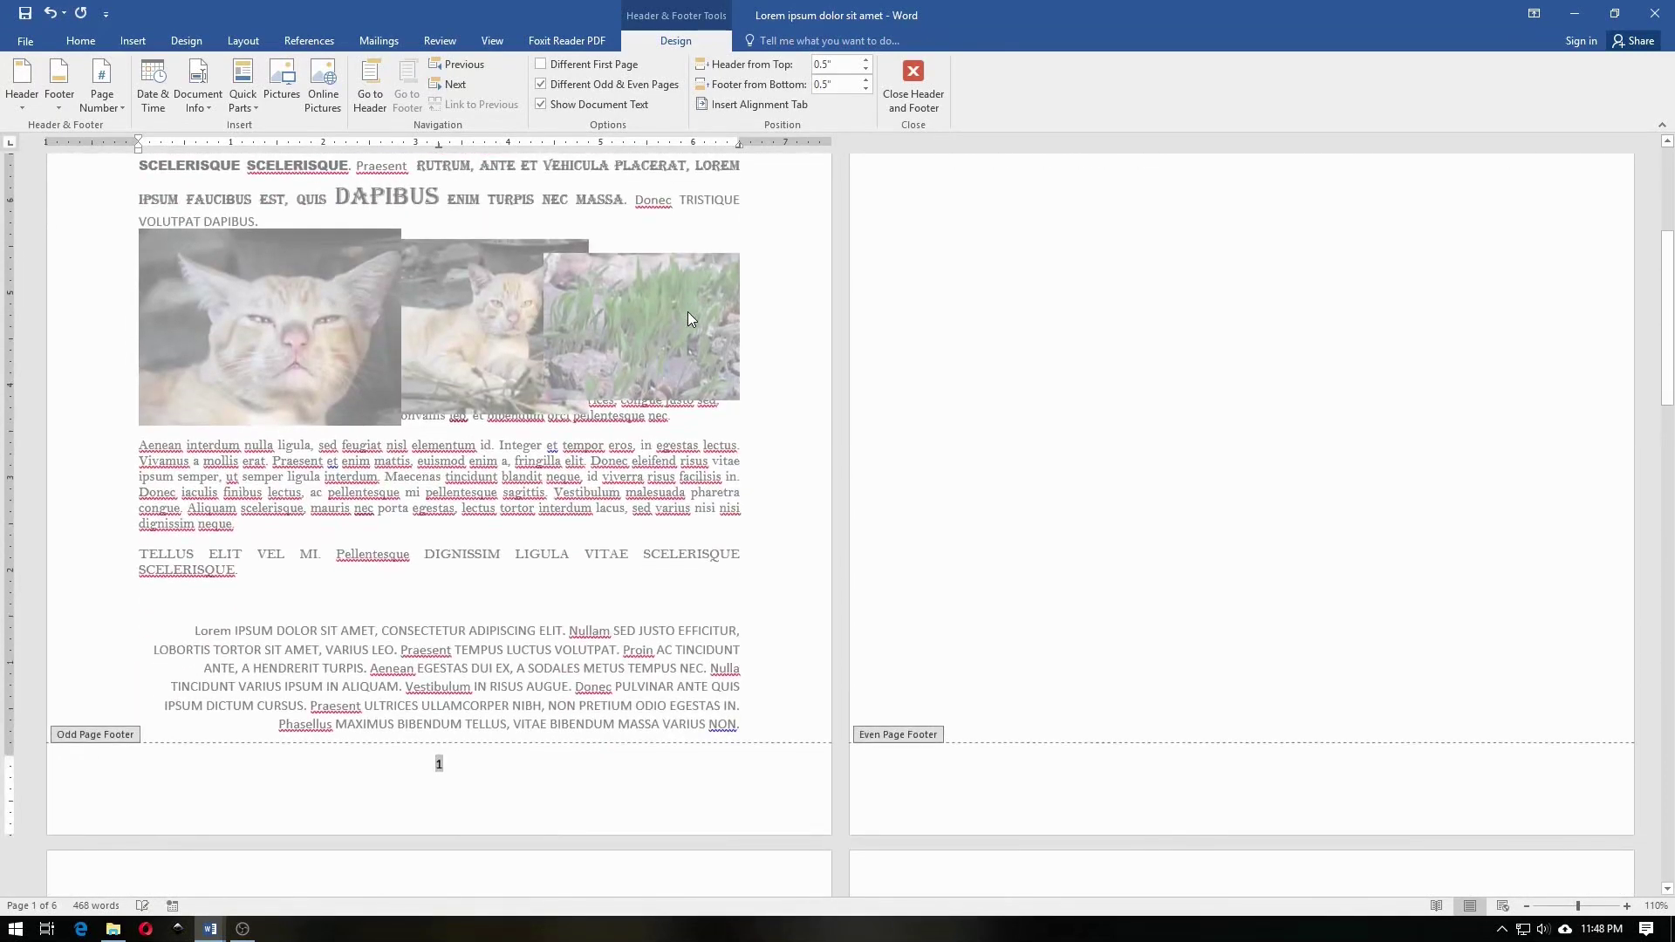
double_click(440, 765)
scroll(1157, 449, up, 1)
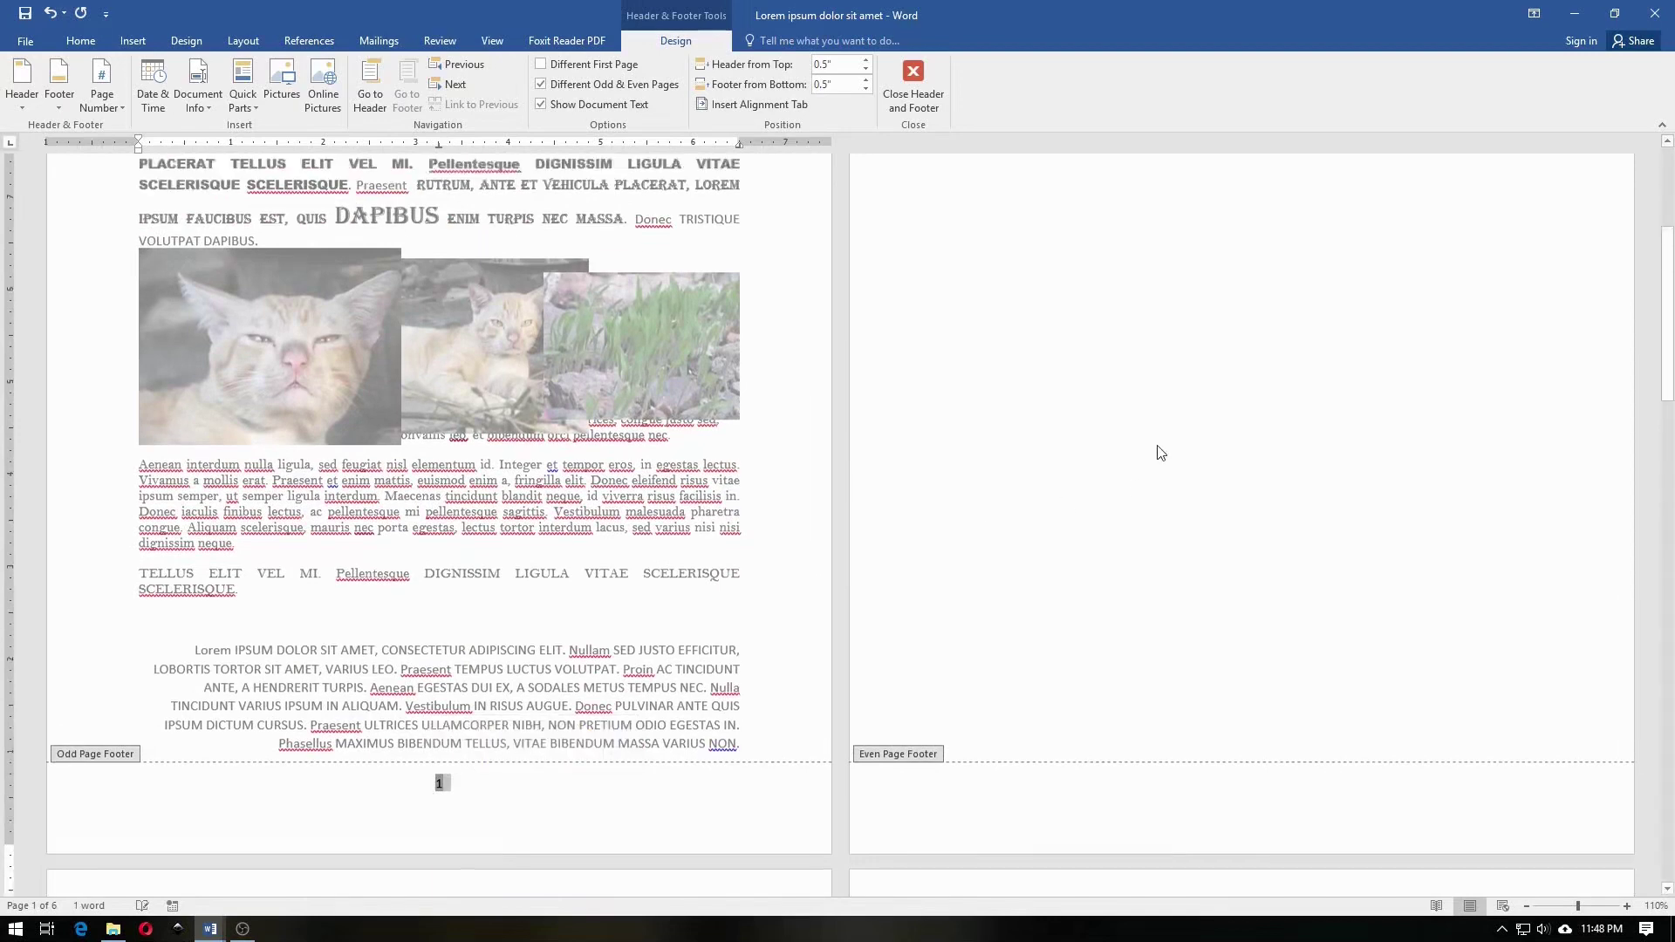
scroll(1157, 449, up, 1)
scroll(1128, 429, up, 1)
scroll(1128, 429, up, 1)
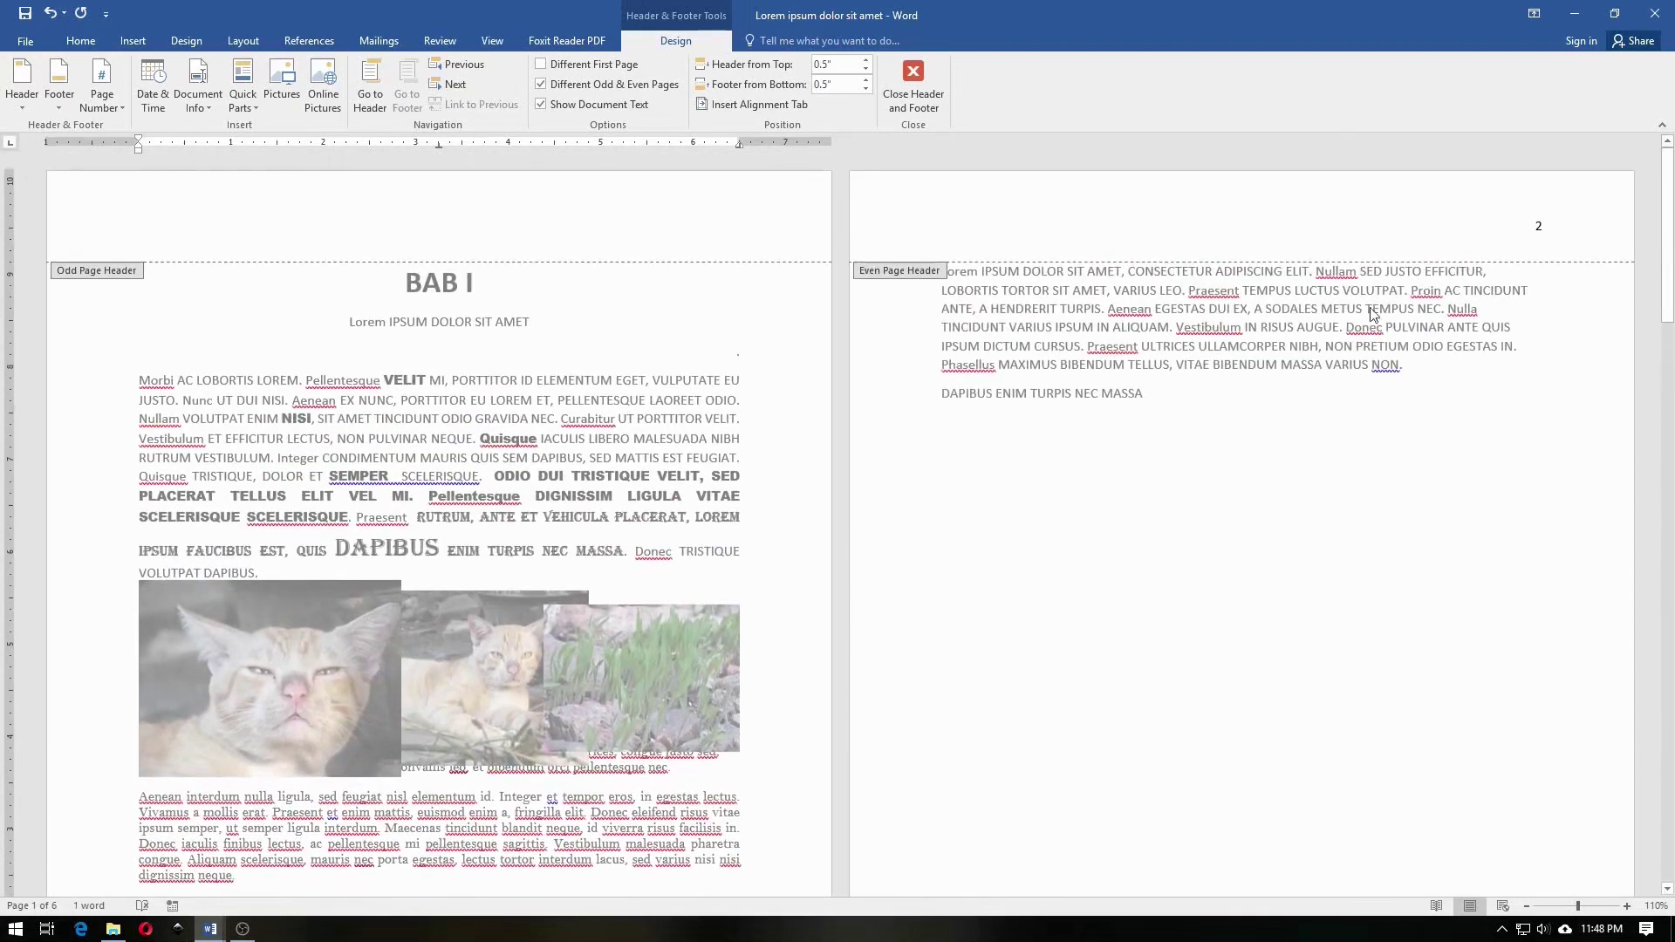
click(1493, 223)
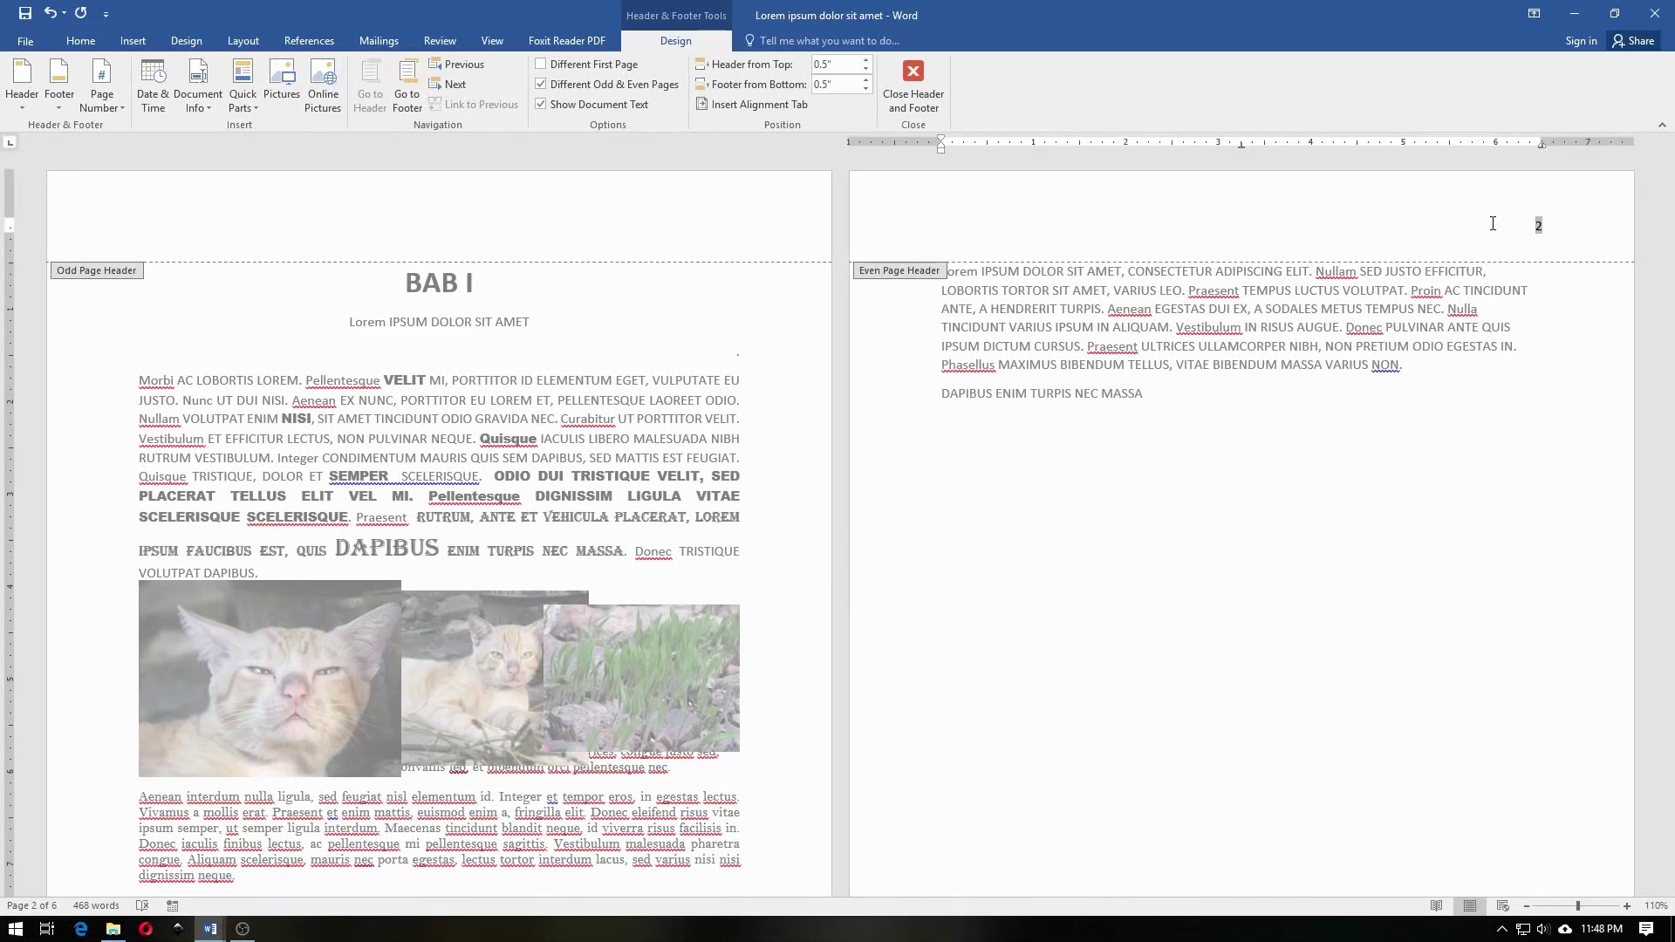
click(613, 84)
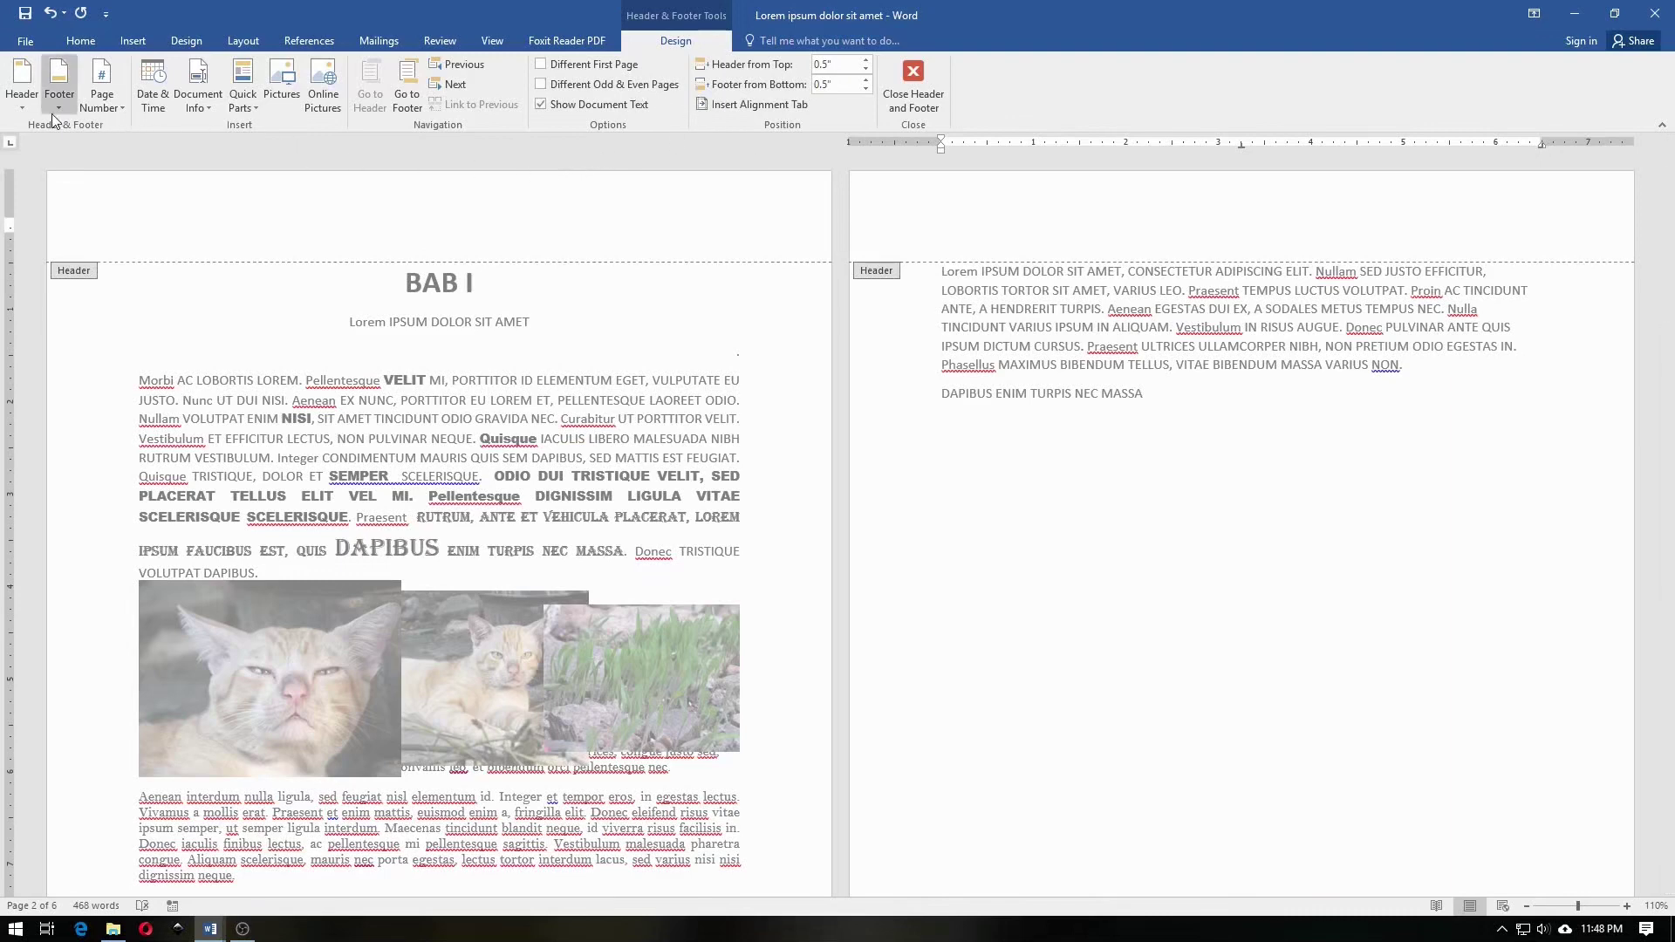
Insert right-aligned Plain Number 3 page numbers in the footers and review the pages
key(Up)
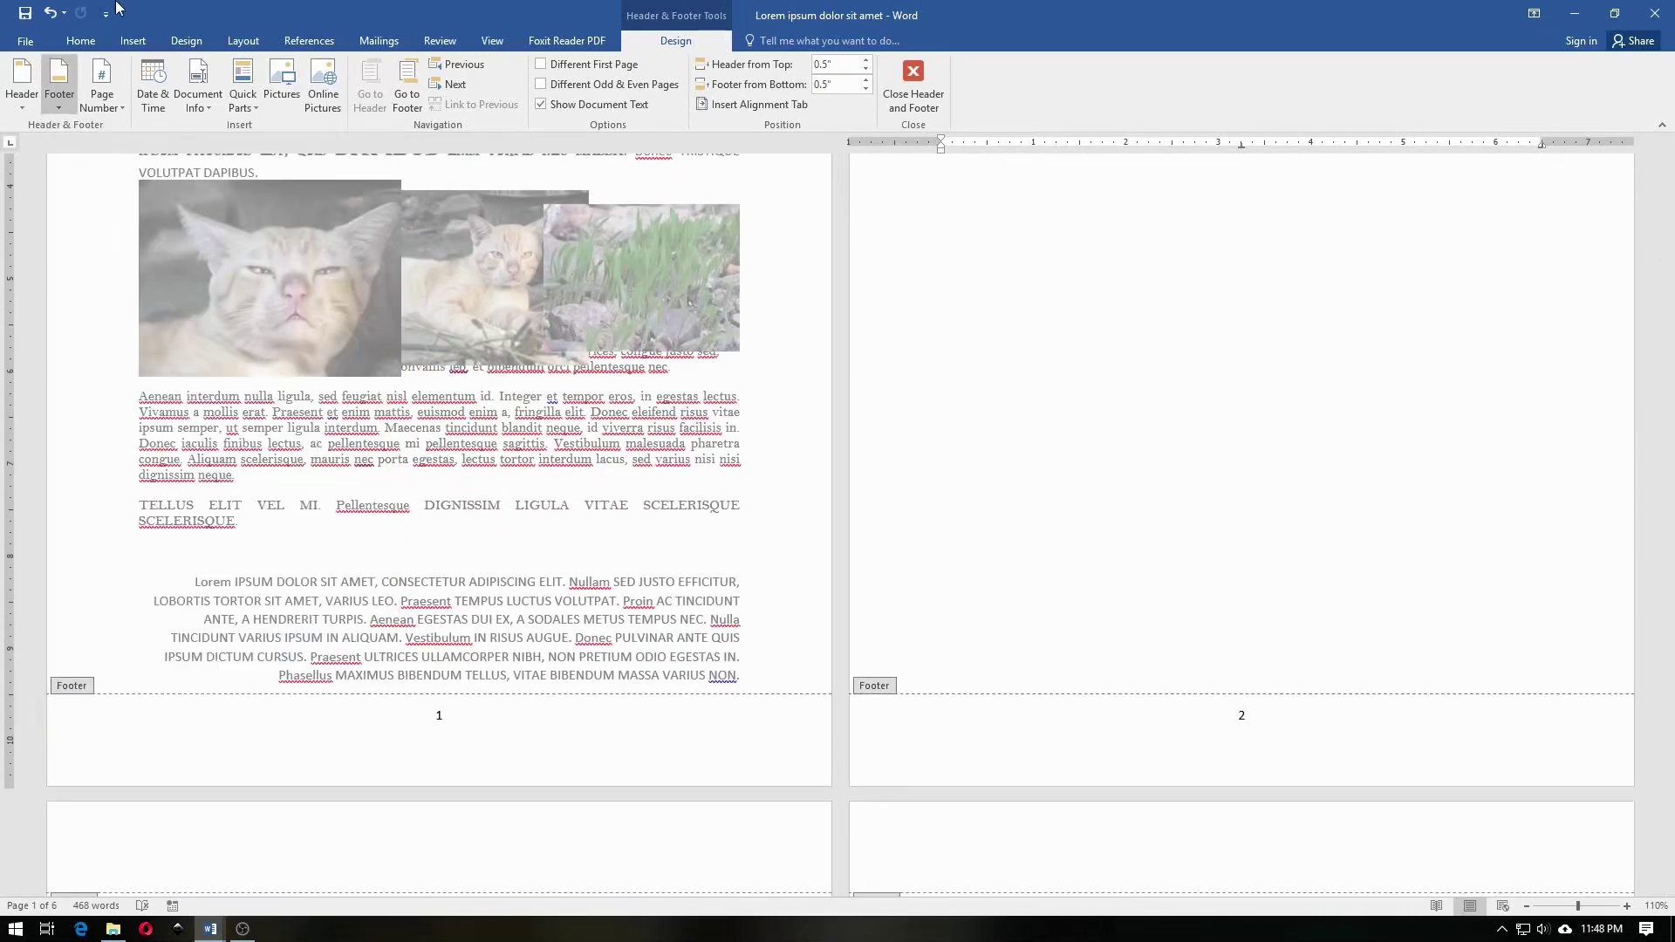
click(101, 92)
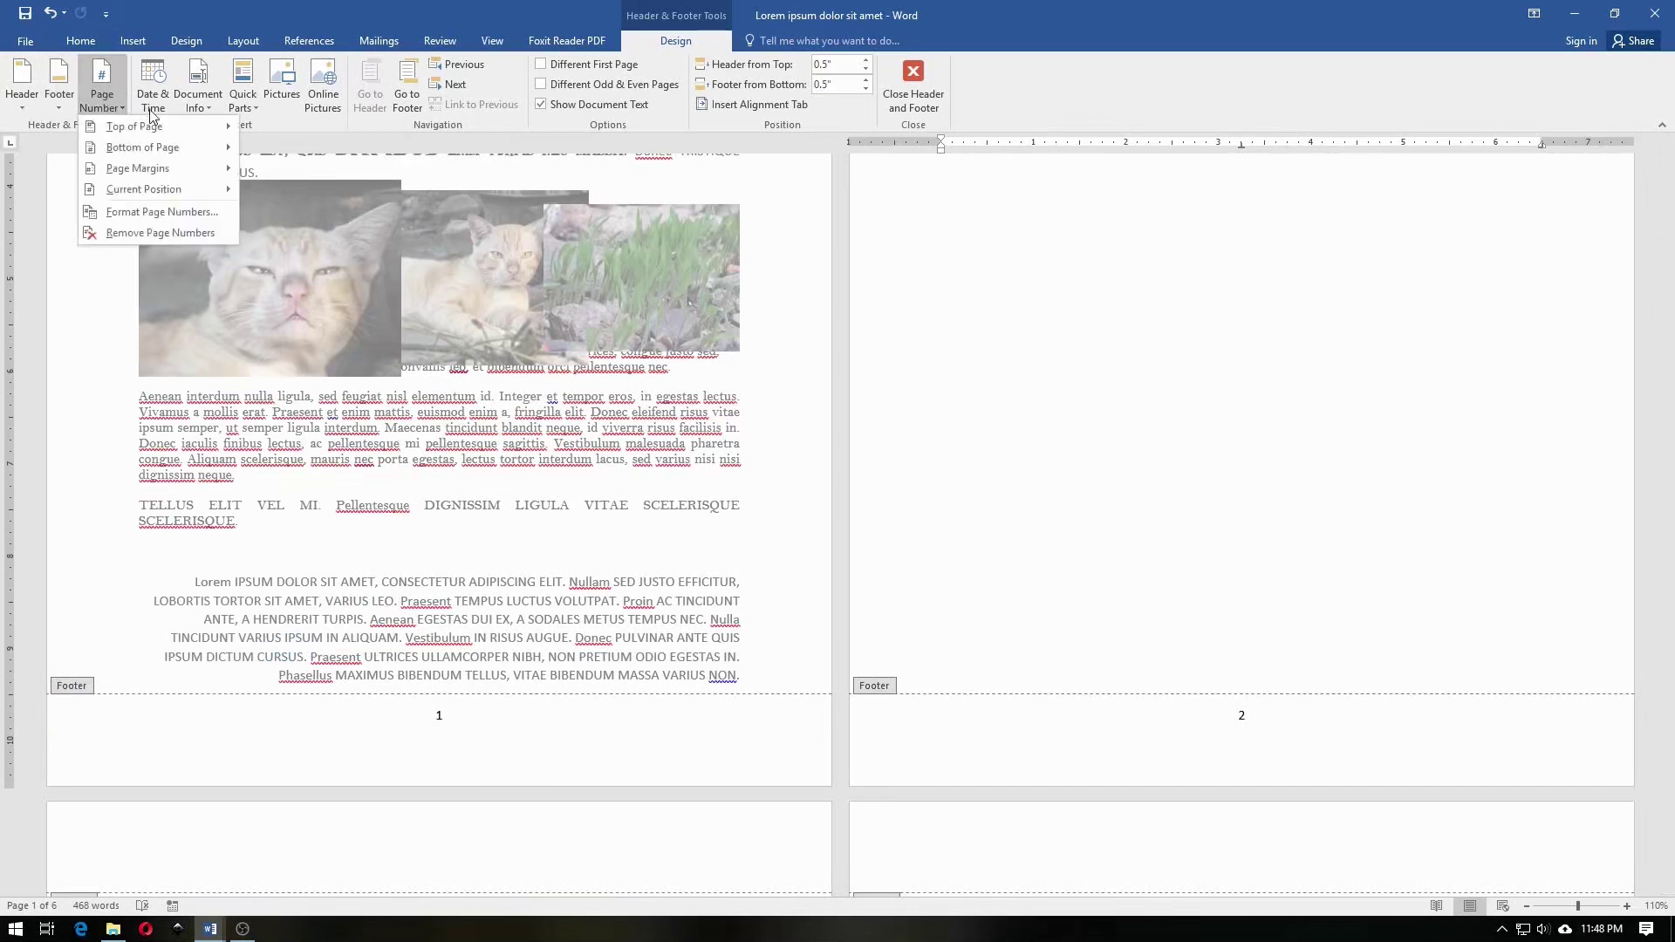
mouse_move(143, 146)
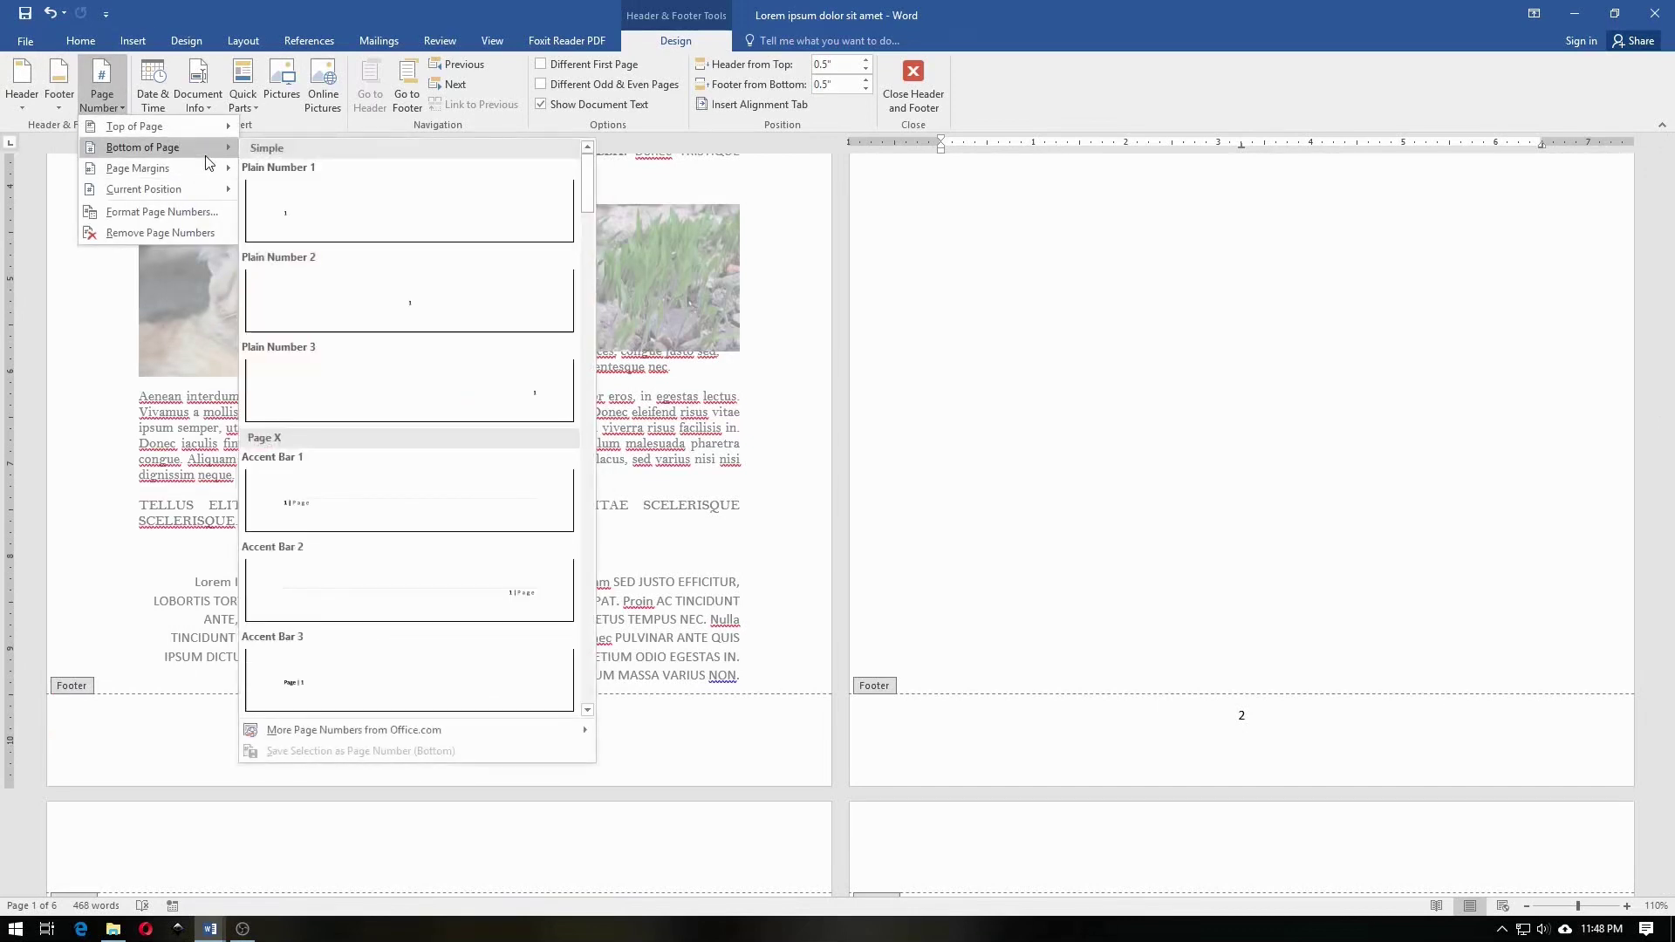
click(463, 378)
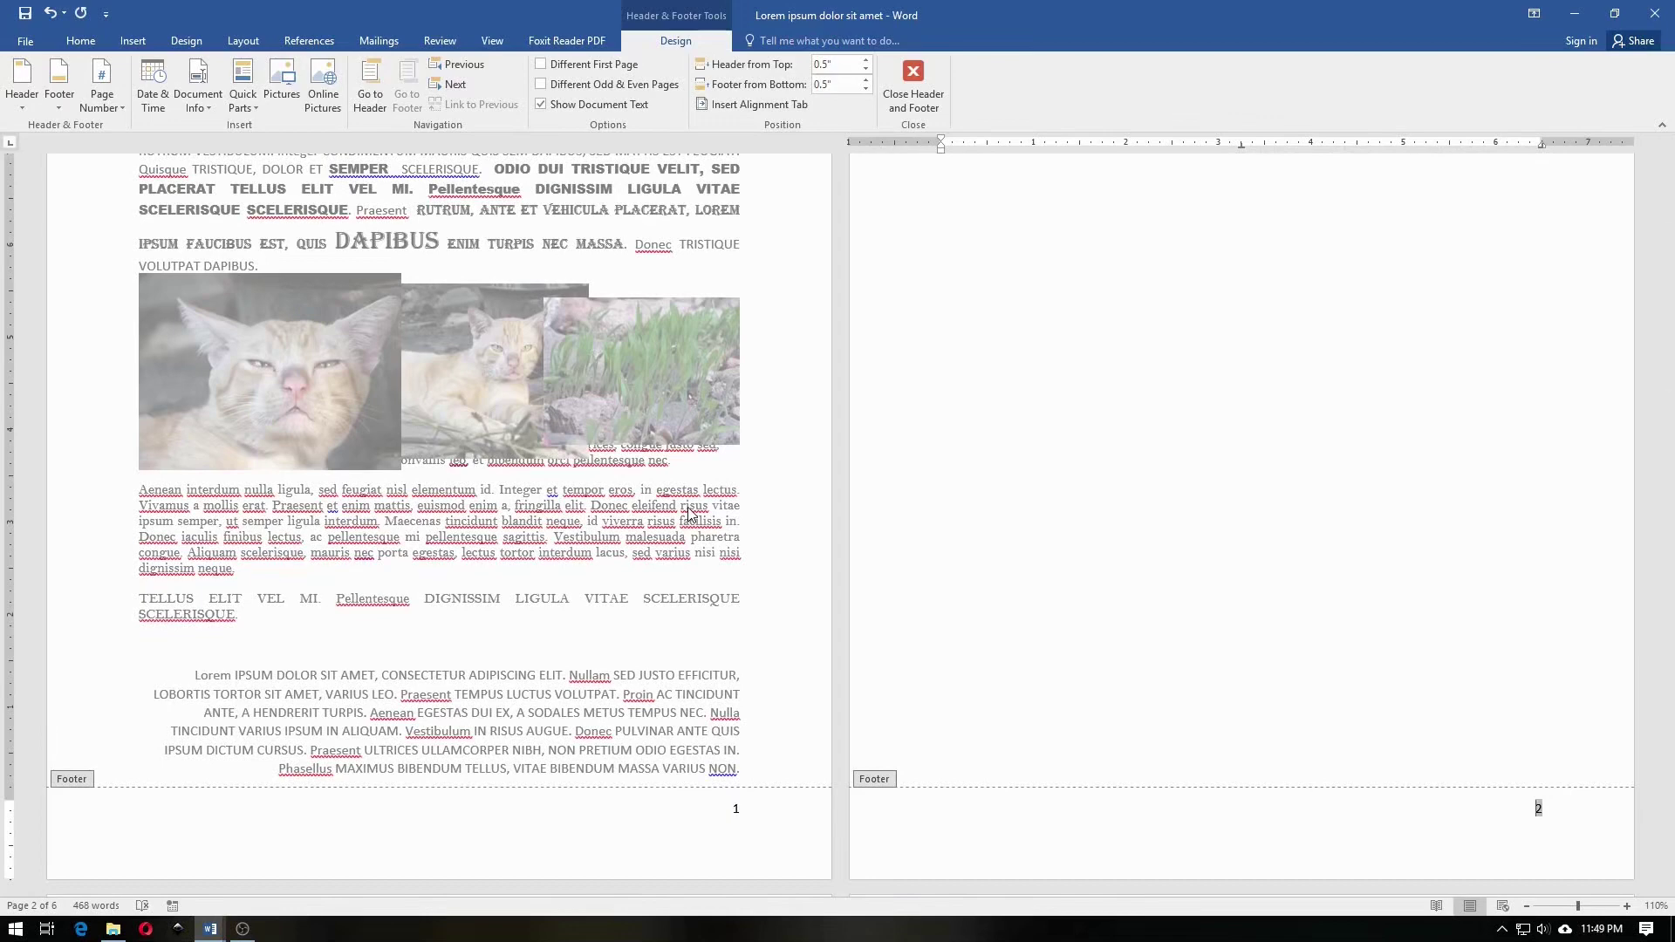
scroll(698, 698, down, 2)
scroll(708, 808, down, 5)
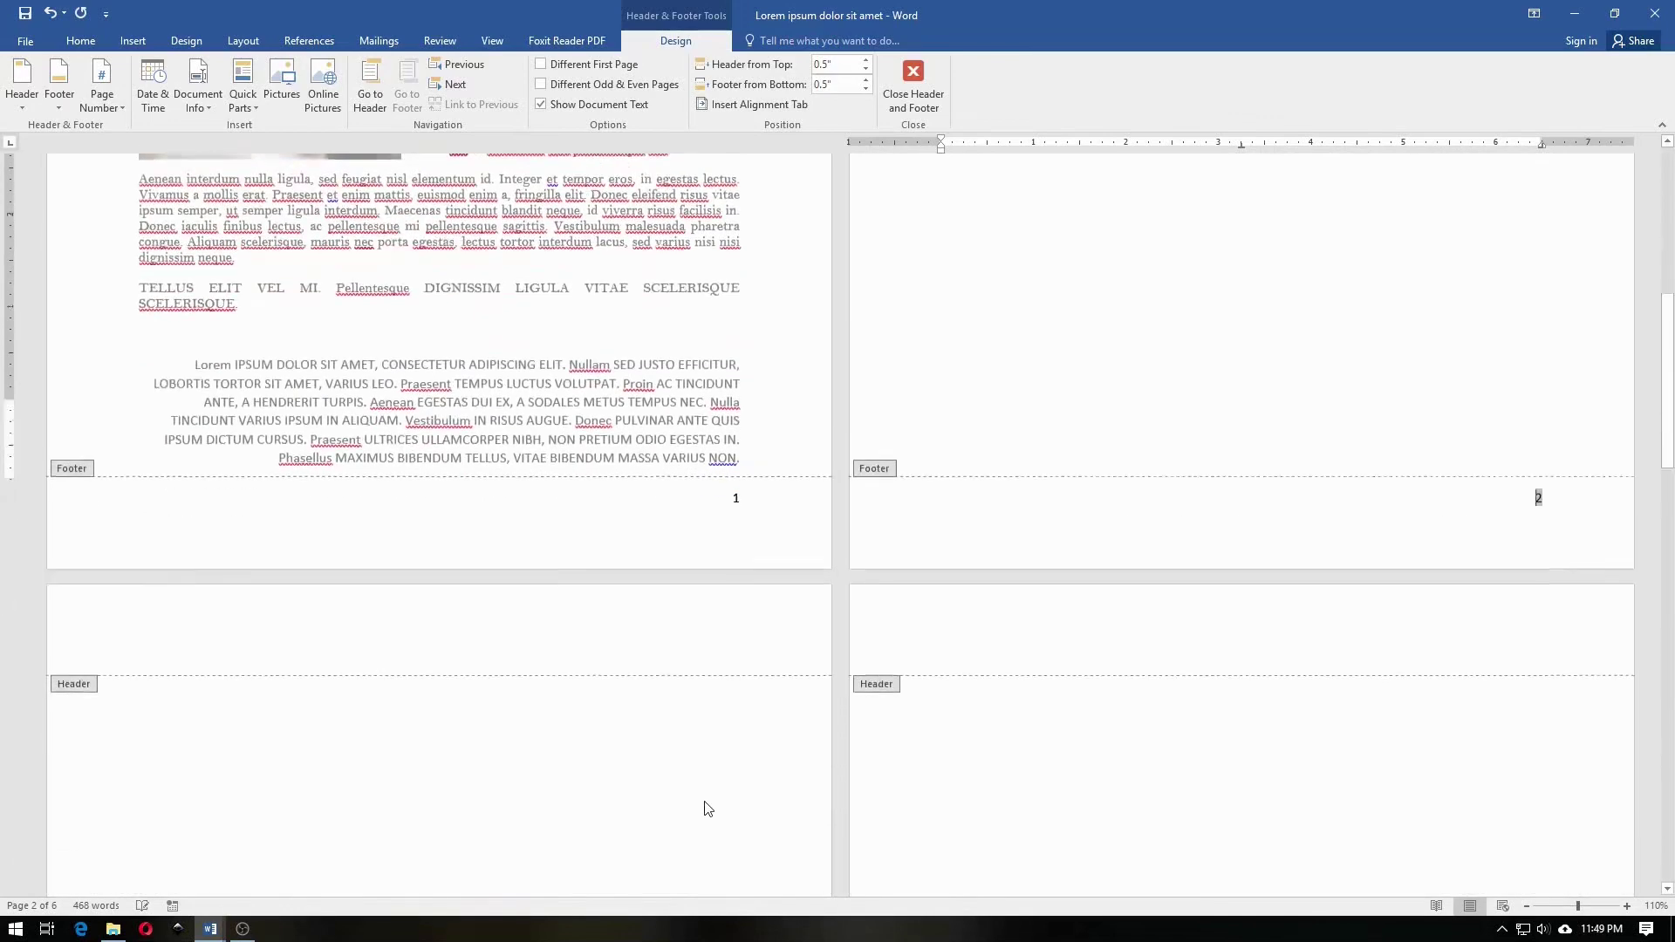
scroll(707, 808, down, 3)
scroll(707, 807, down, 5)
scroll(707, 808, down, 5)
scroll(708, 808, down, 5)
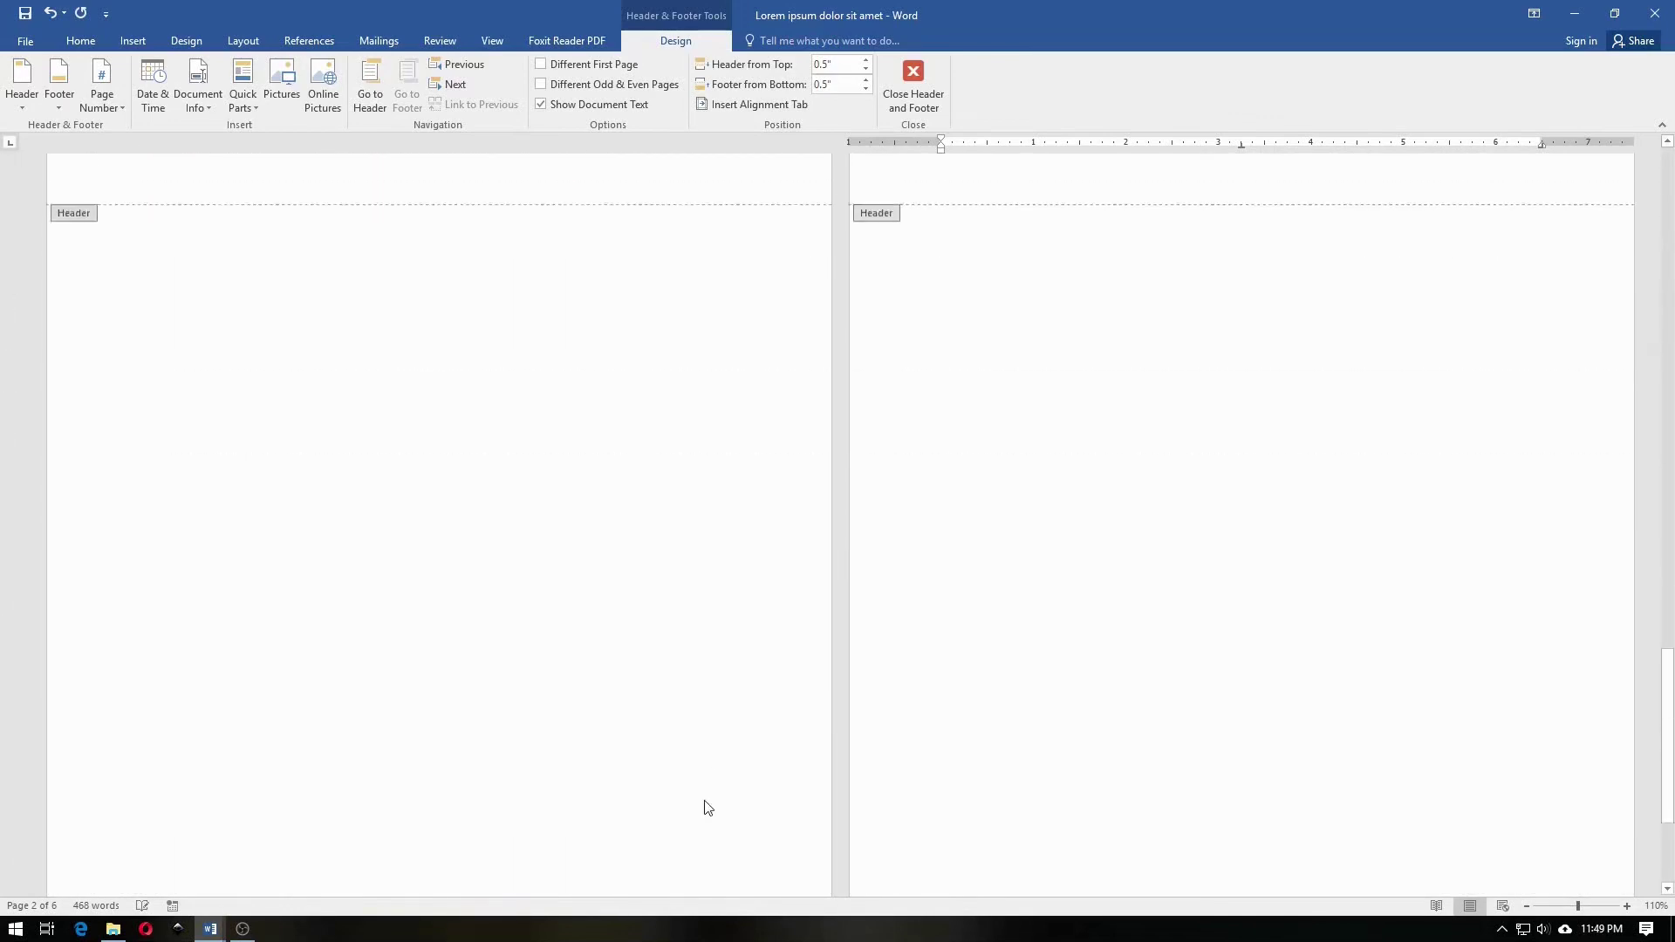
scroll(708, 808, up, 4)
scroll(708, 808, down, 5)
scroll(707, 808, up, 5)
scroll(707, 808, up, 3)
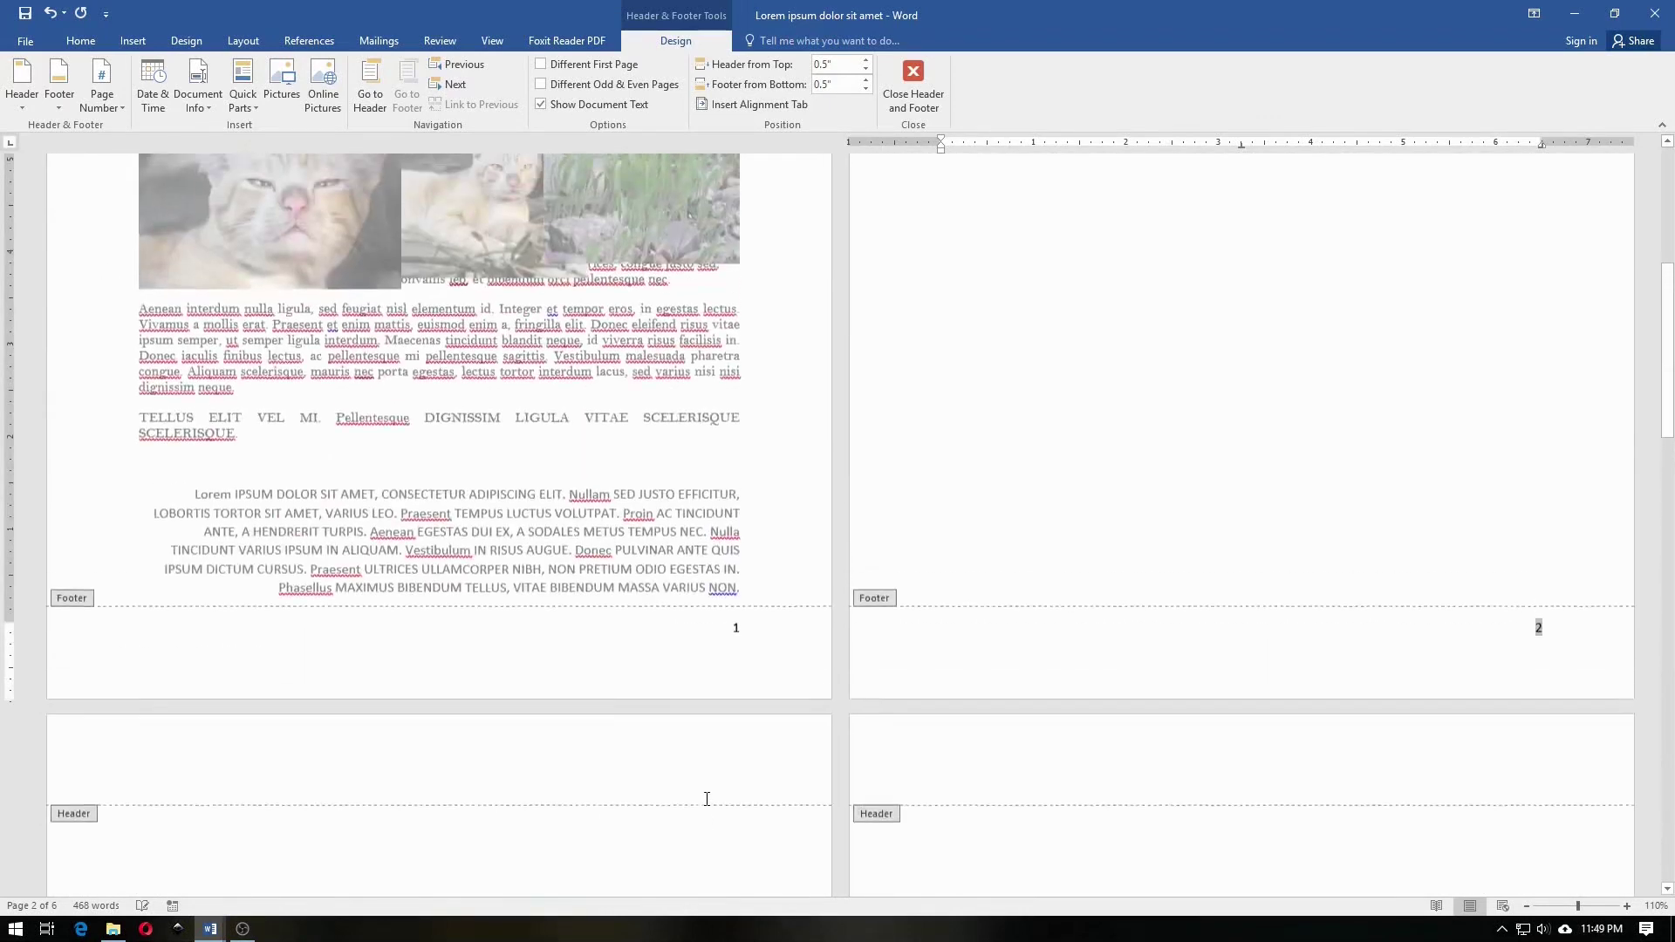
scroll(708, 806, up, 5)
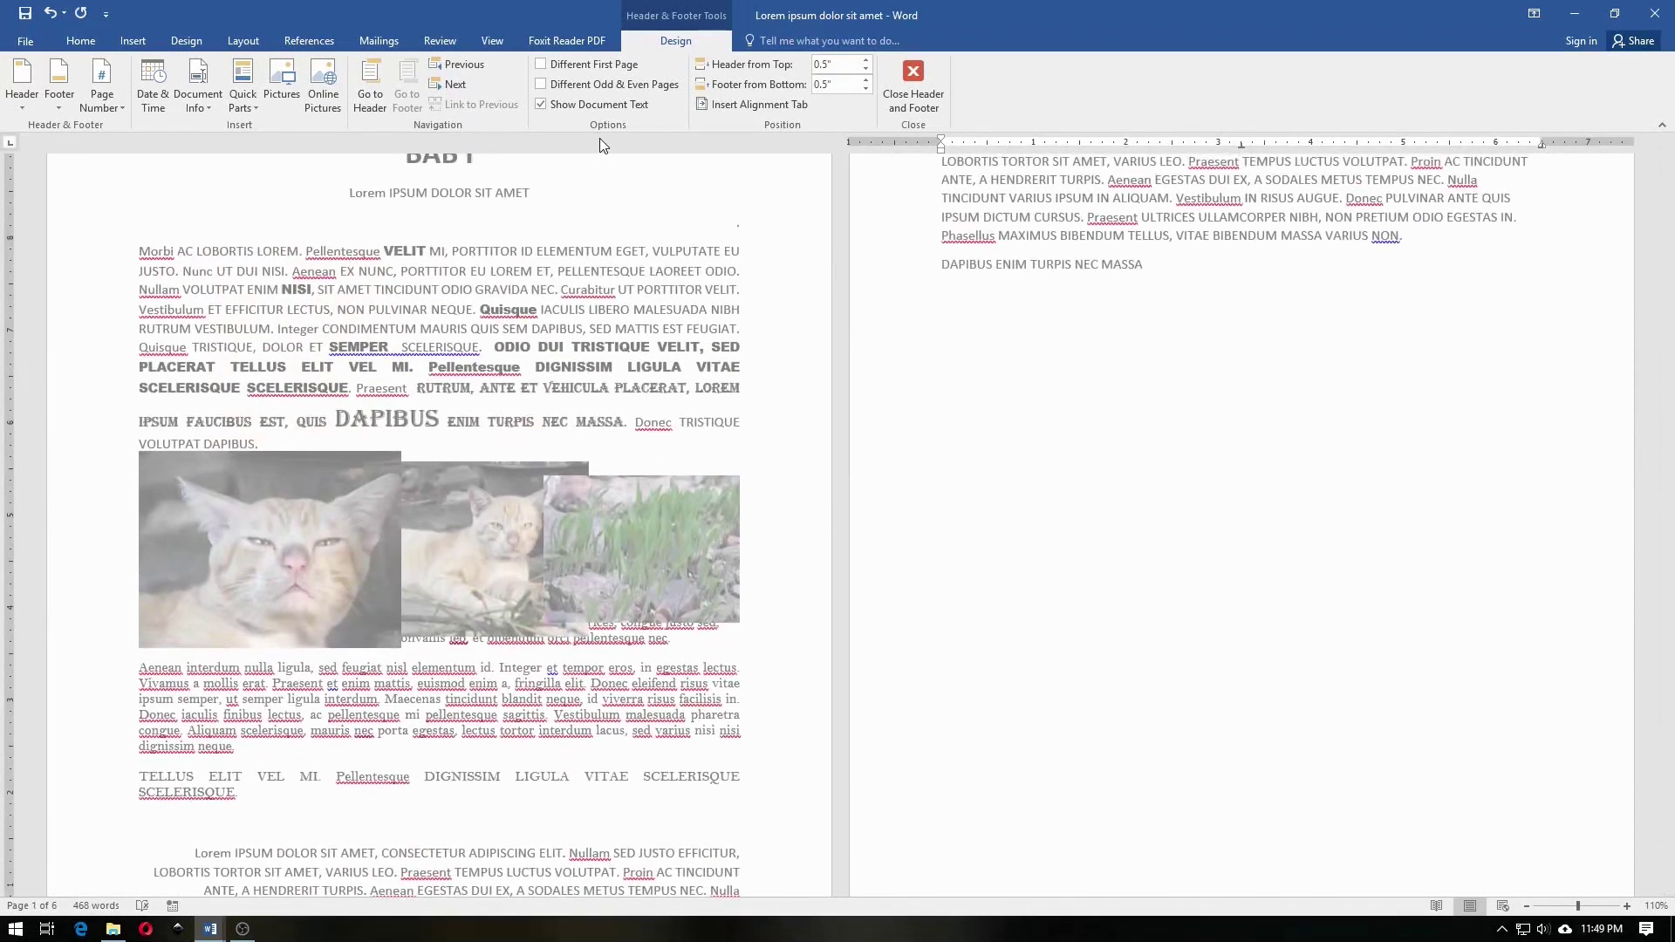
Turn on Different Odd & Even Pages and place the cursor in the Even Page Header
click(615, 86)
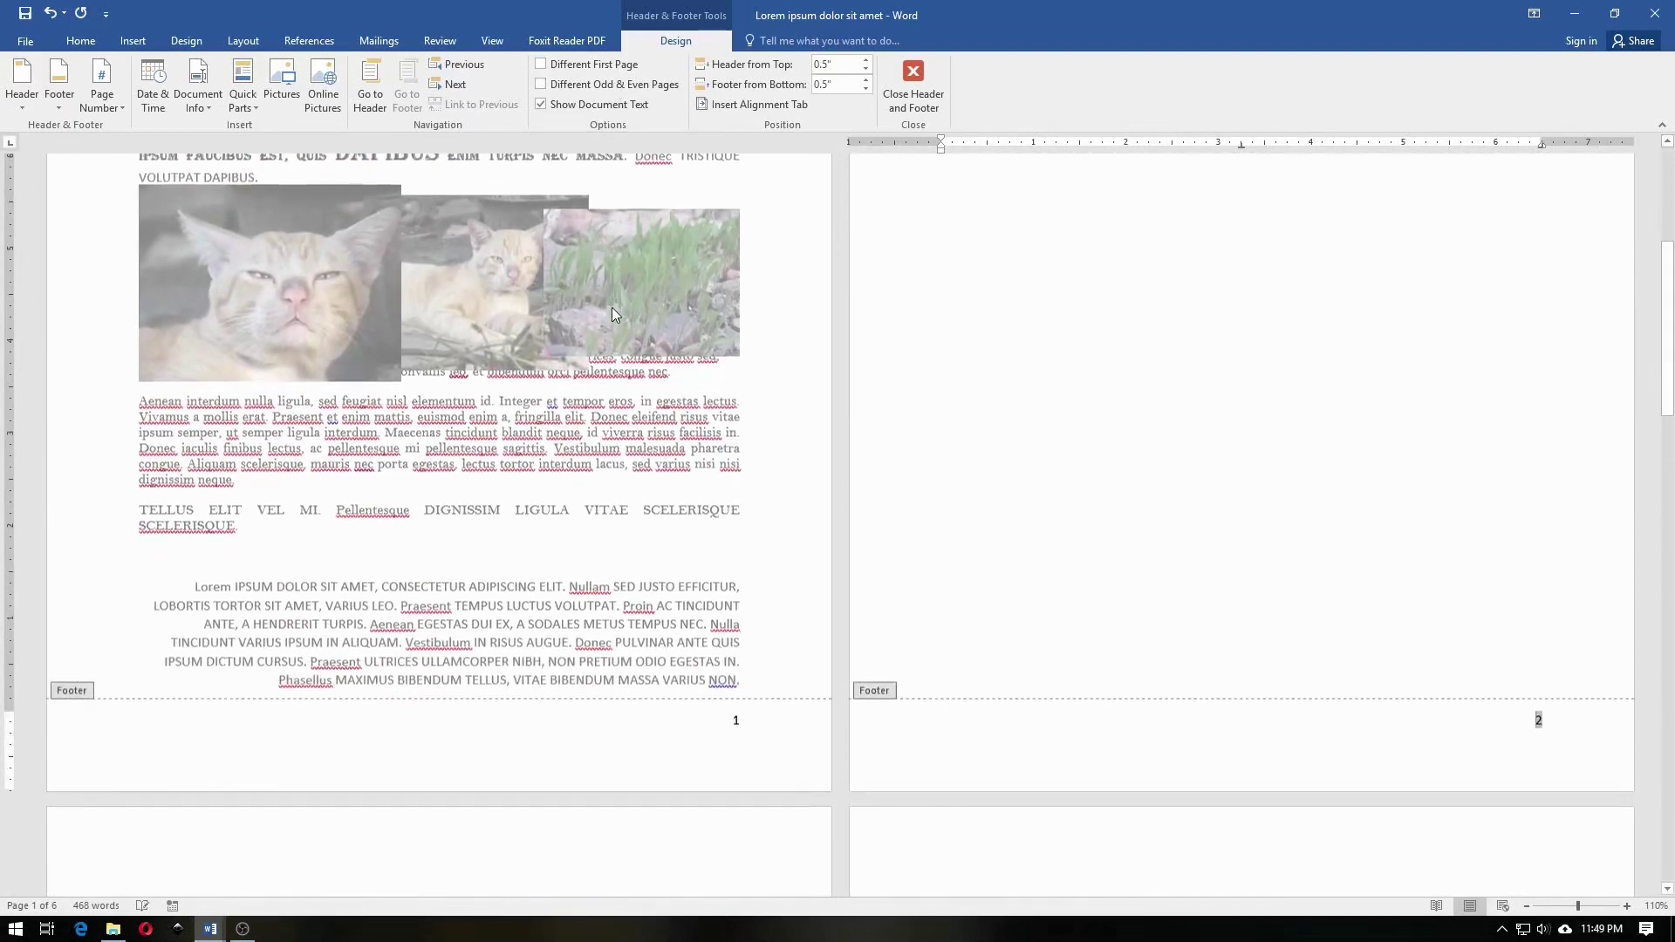
click(615, 84)
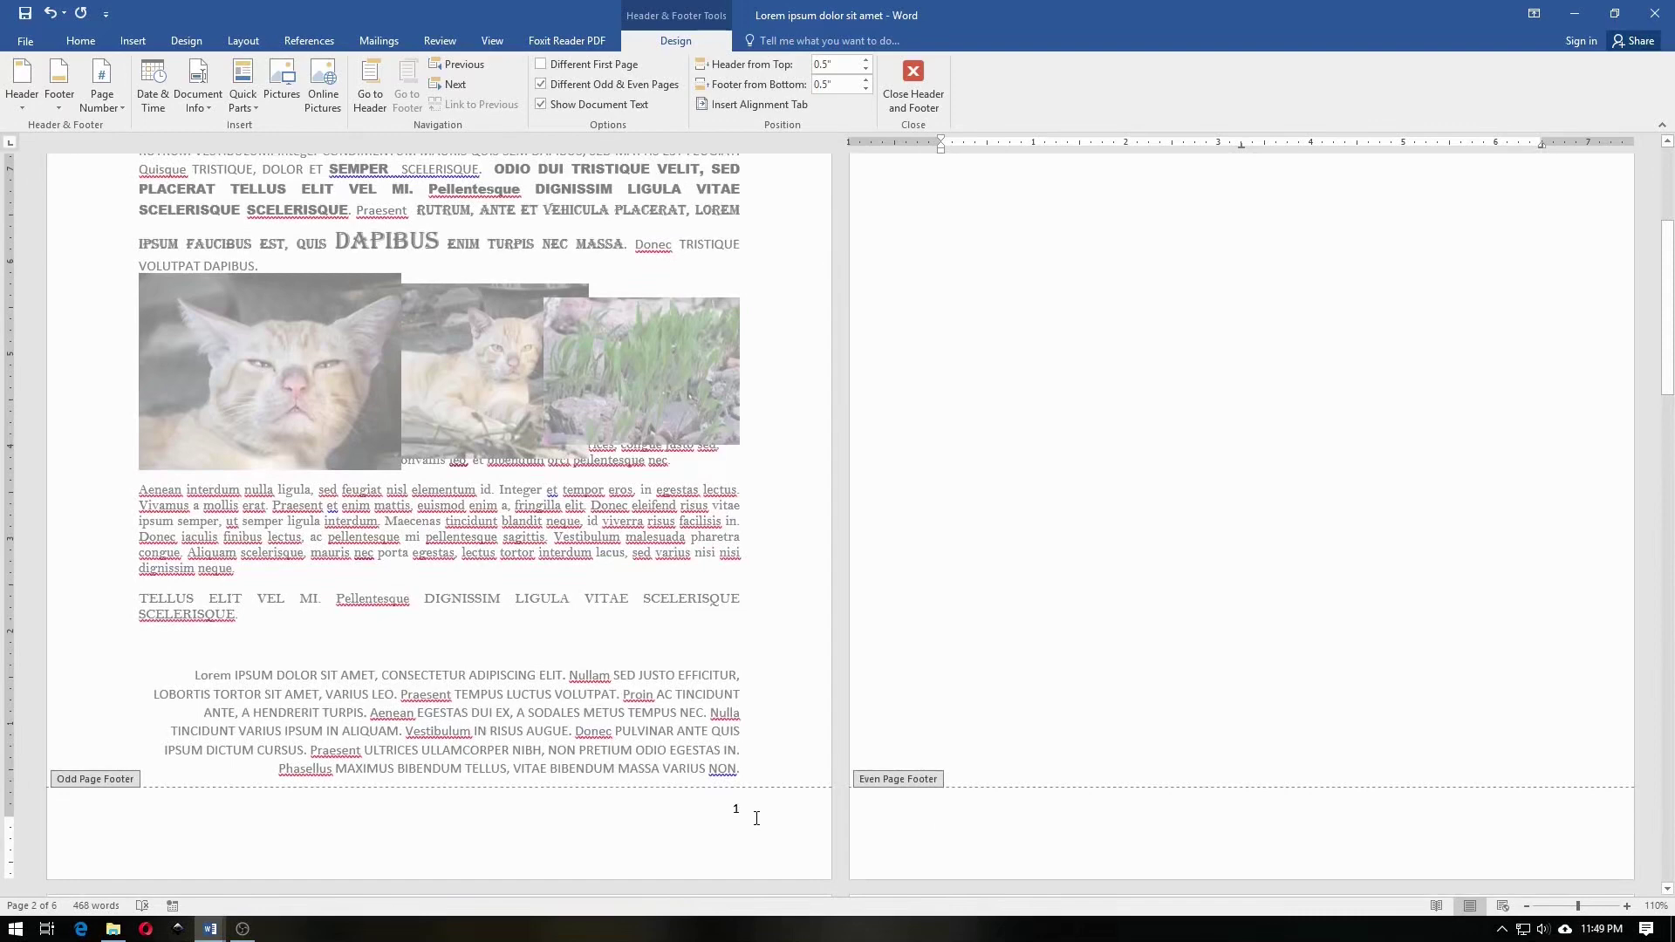
scroll(774, 807, up, 5)
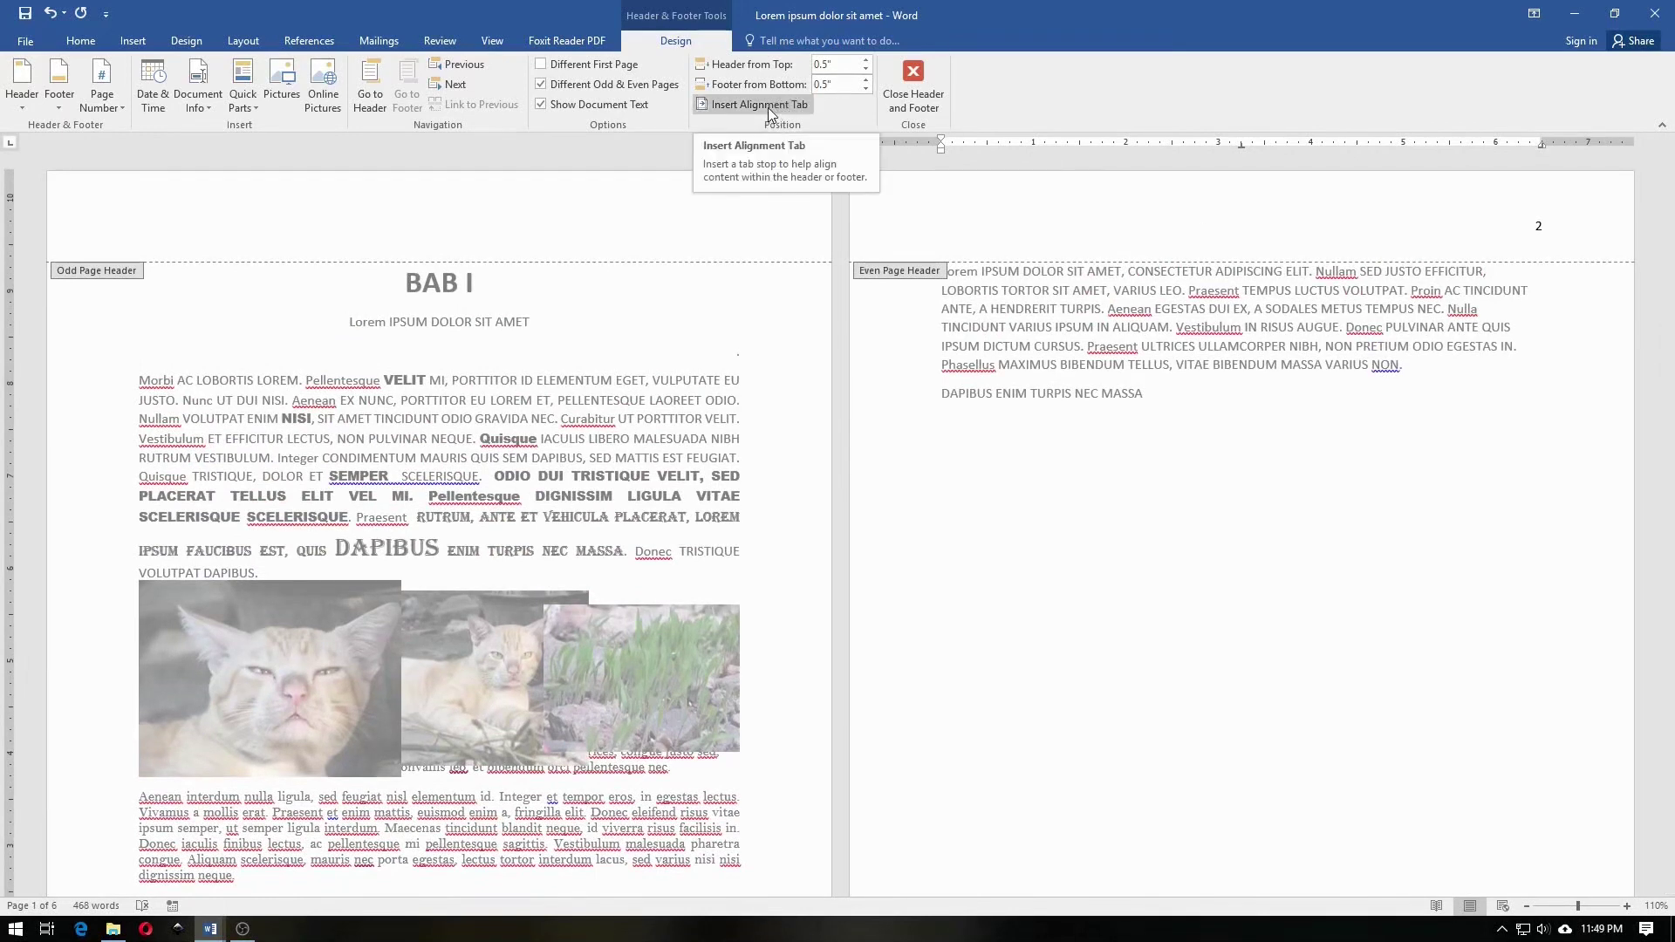
scroll(974, 308, down, 3)
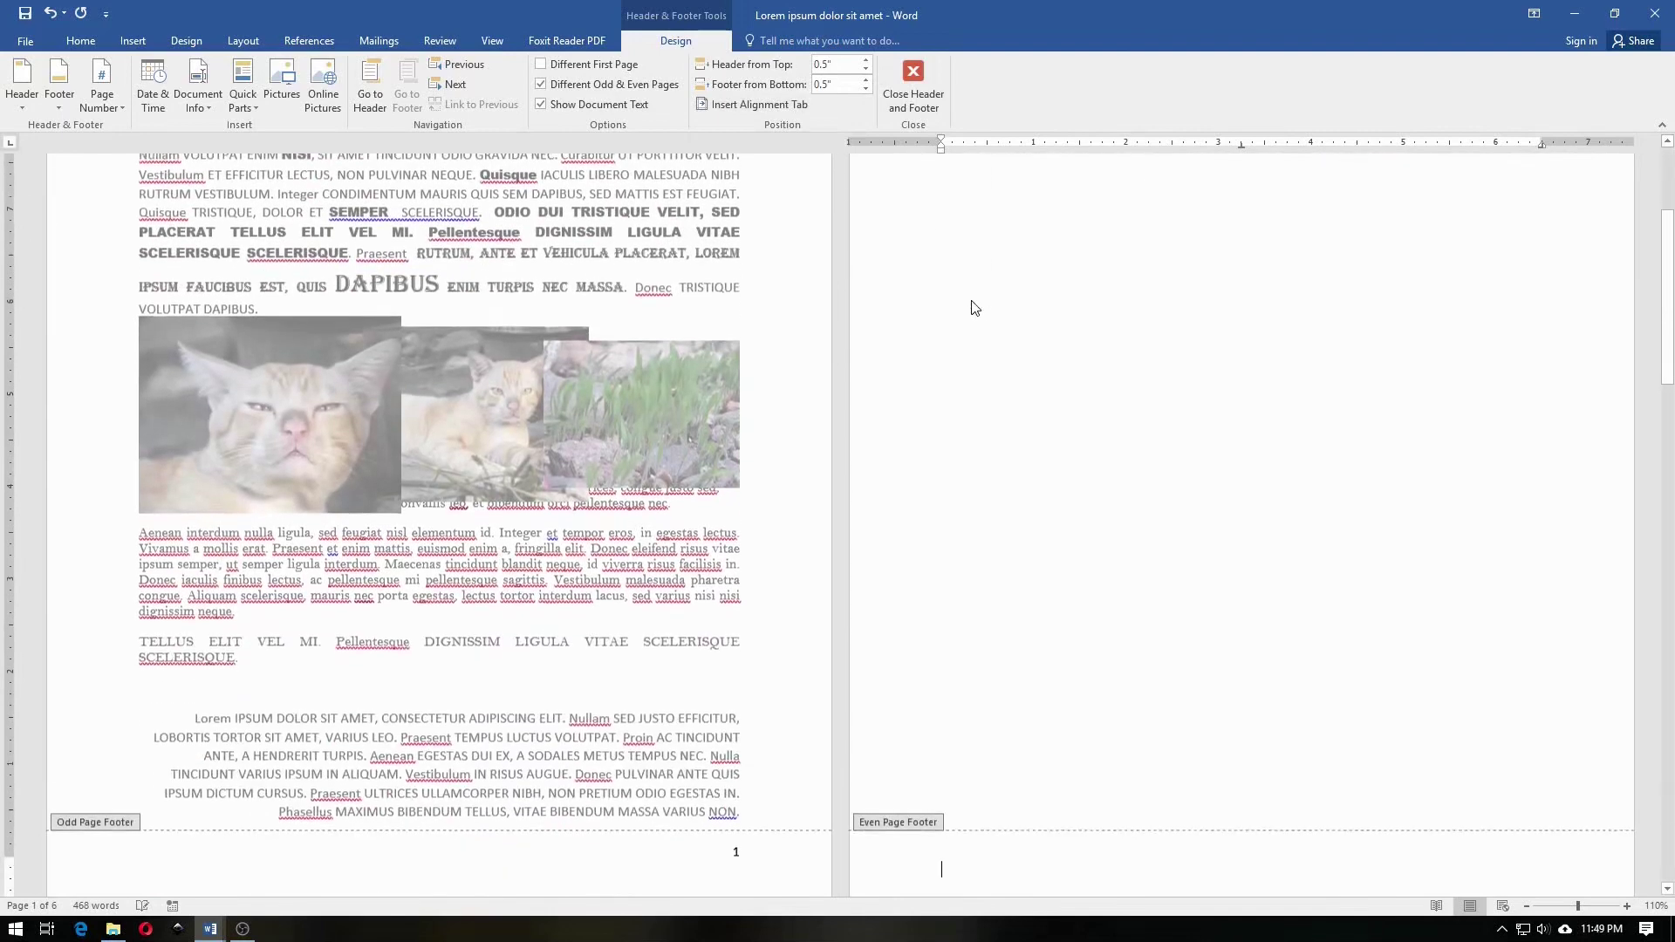
scroll(974, 308, up, 3)
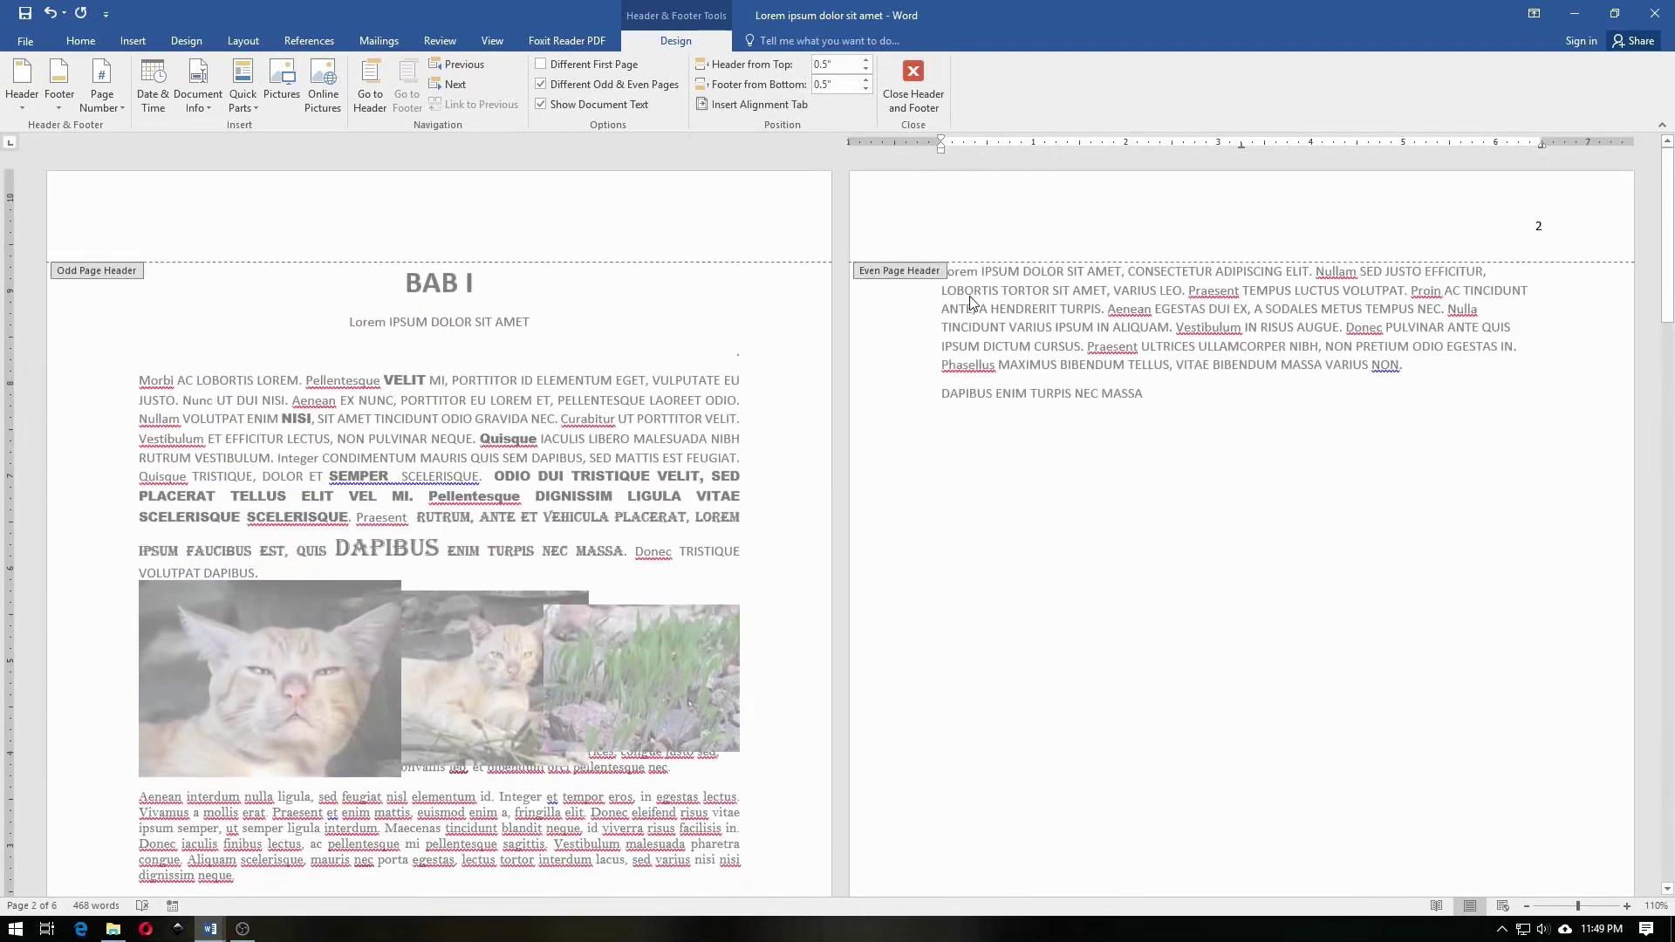
click(1516, 222)
click(102, 92)
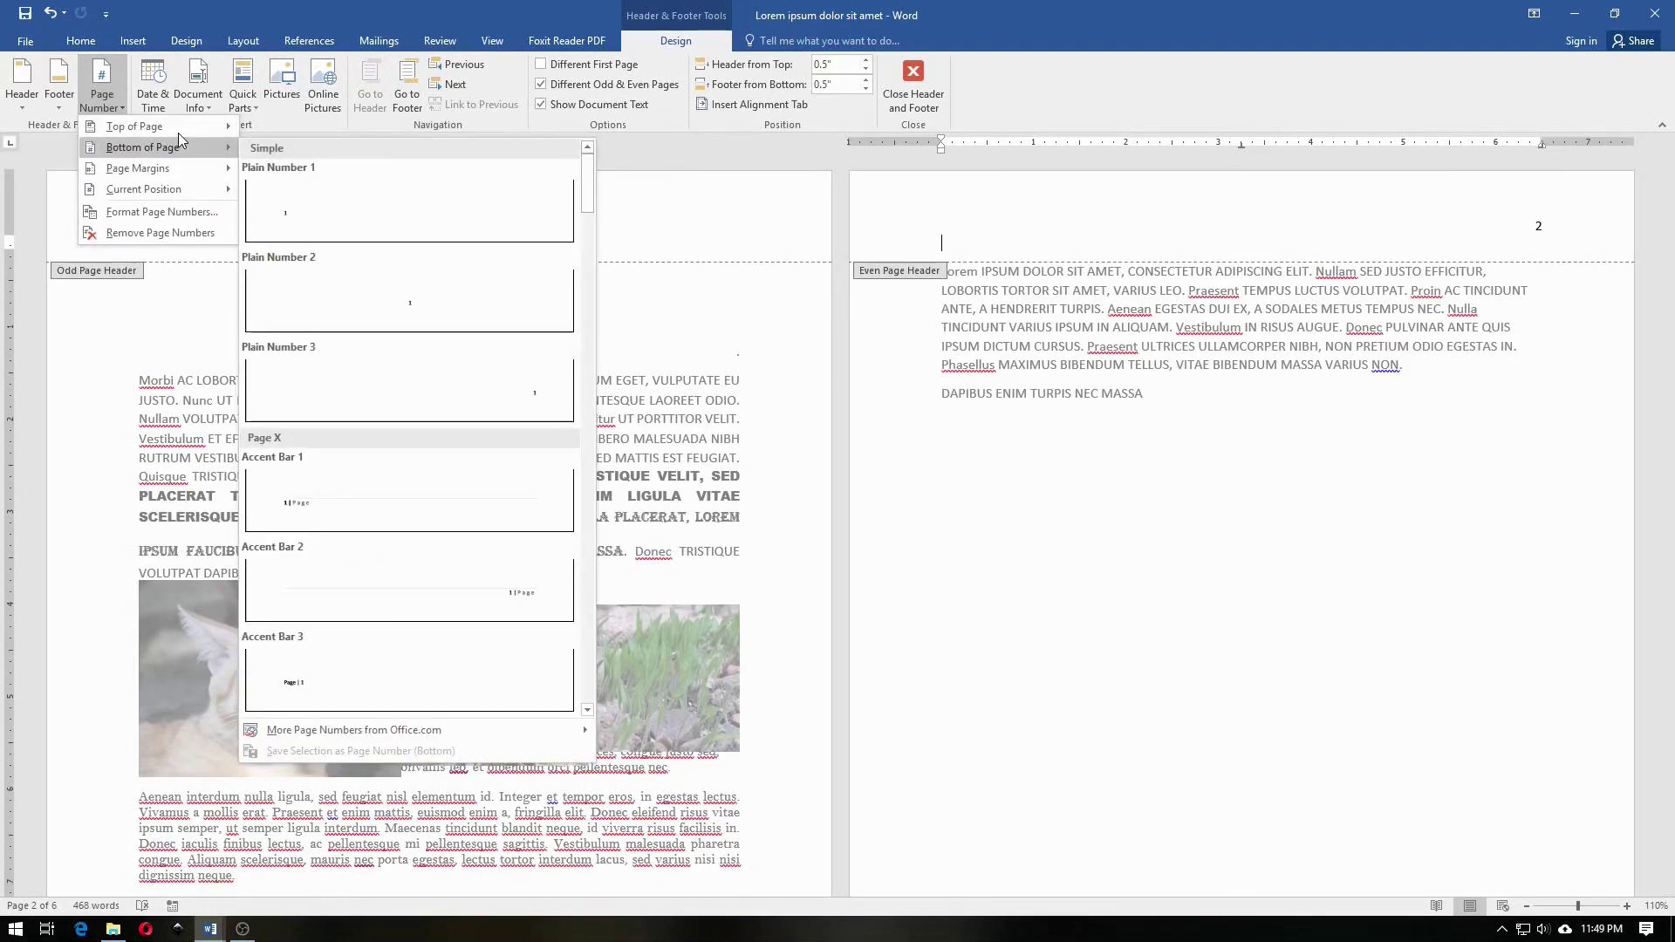
mouse_move(135, 125)
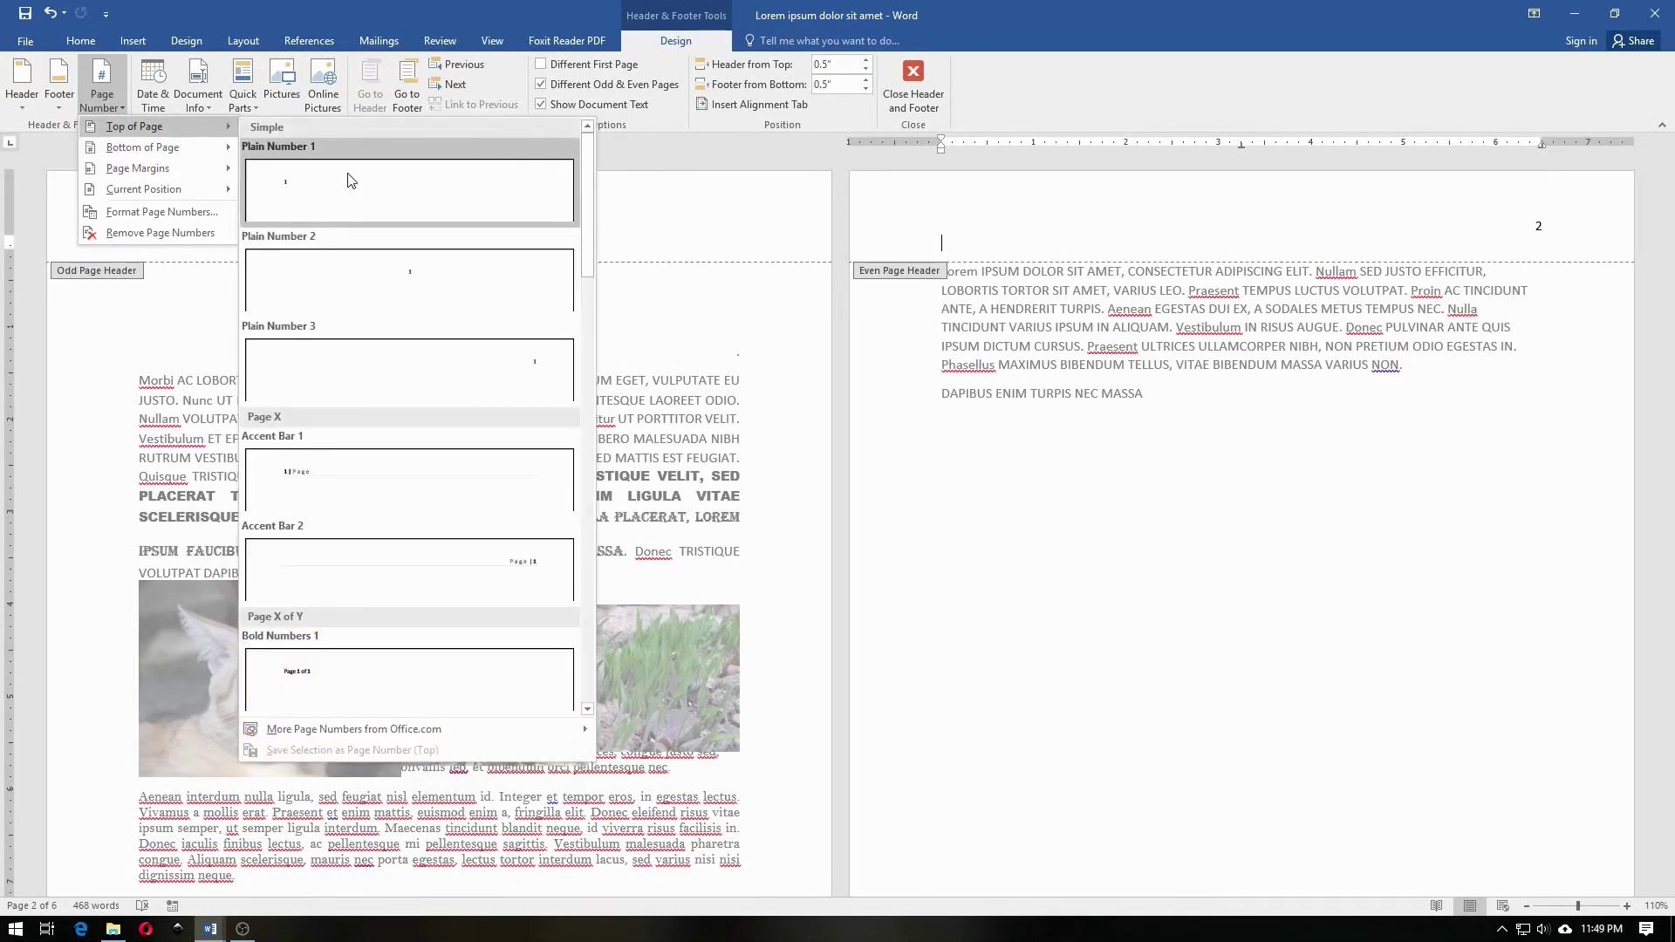
Add a page number to the even-page header, then move into the odd-page footer's number
click(348, 180)
scroll(710, 245, down, 4)
scroll(710, 244, down, 4)
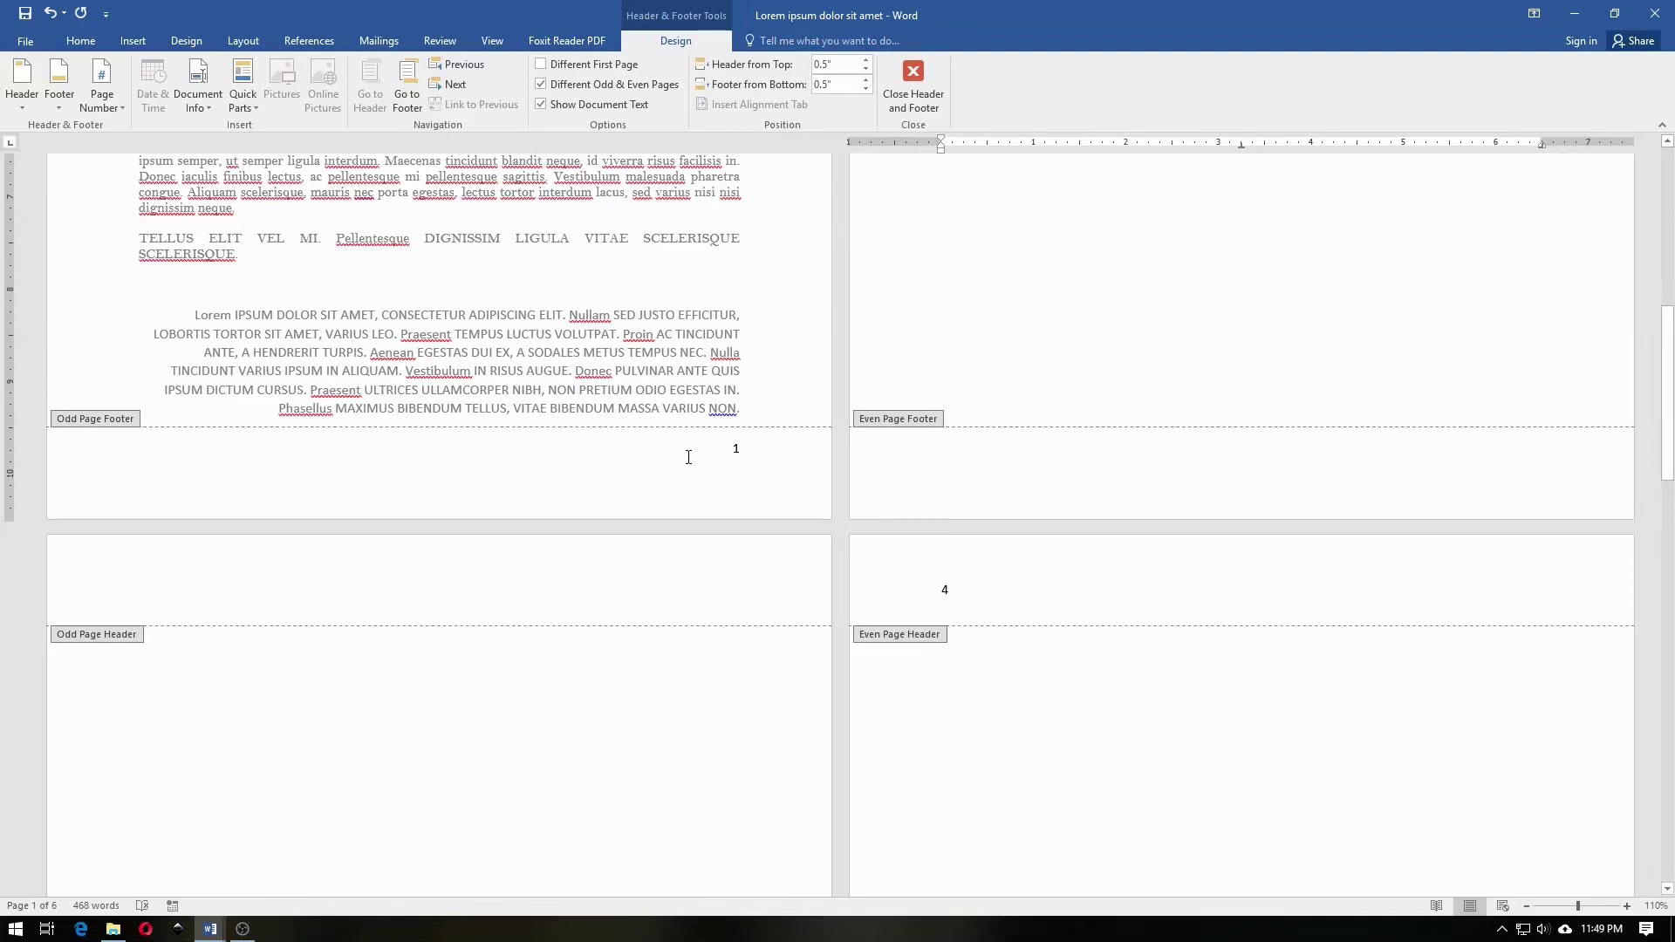
scroll(1033, 536, down, 3)
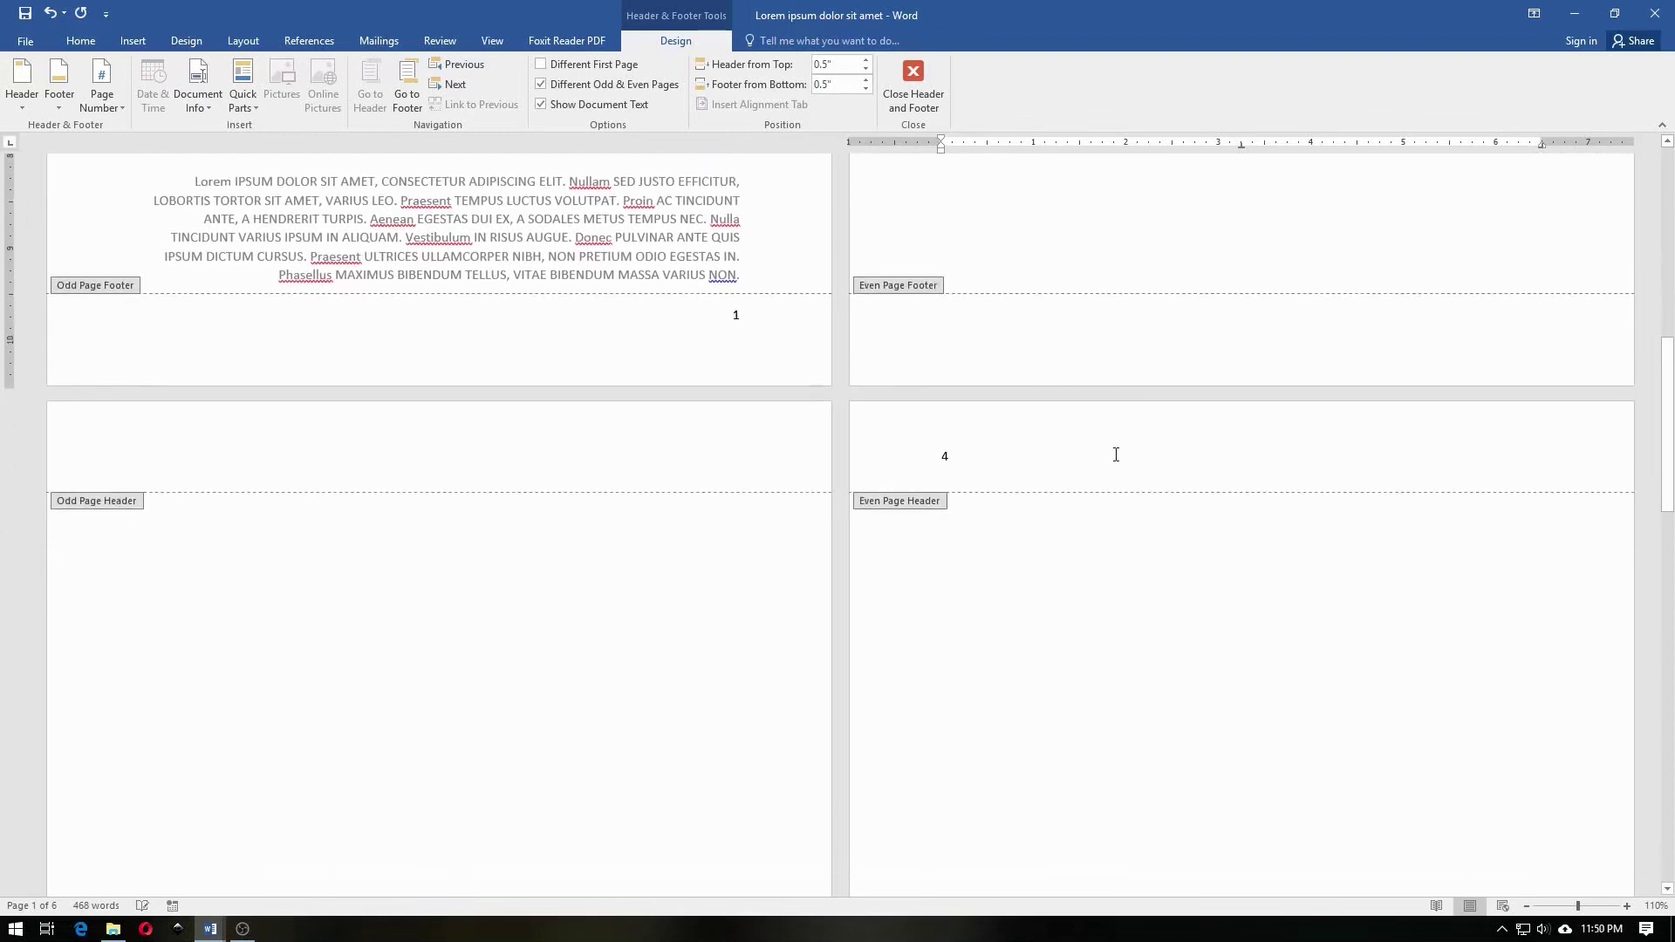
click(647, 318)
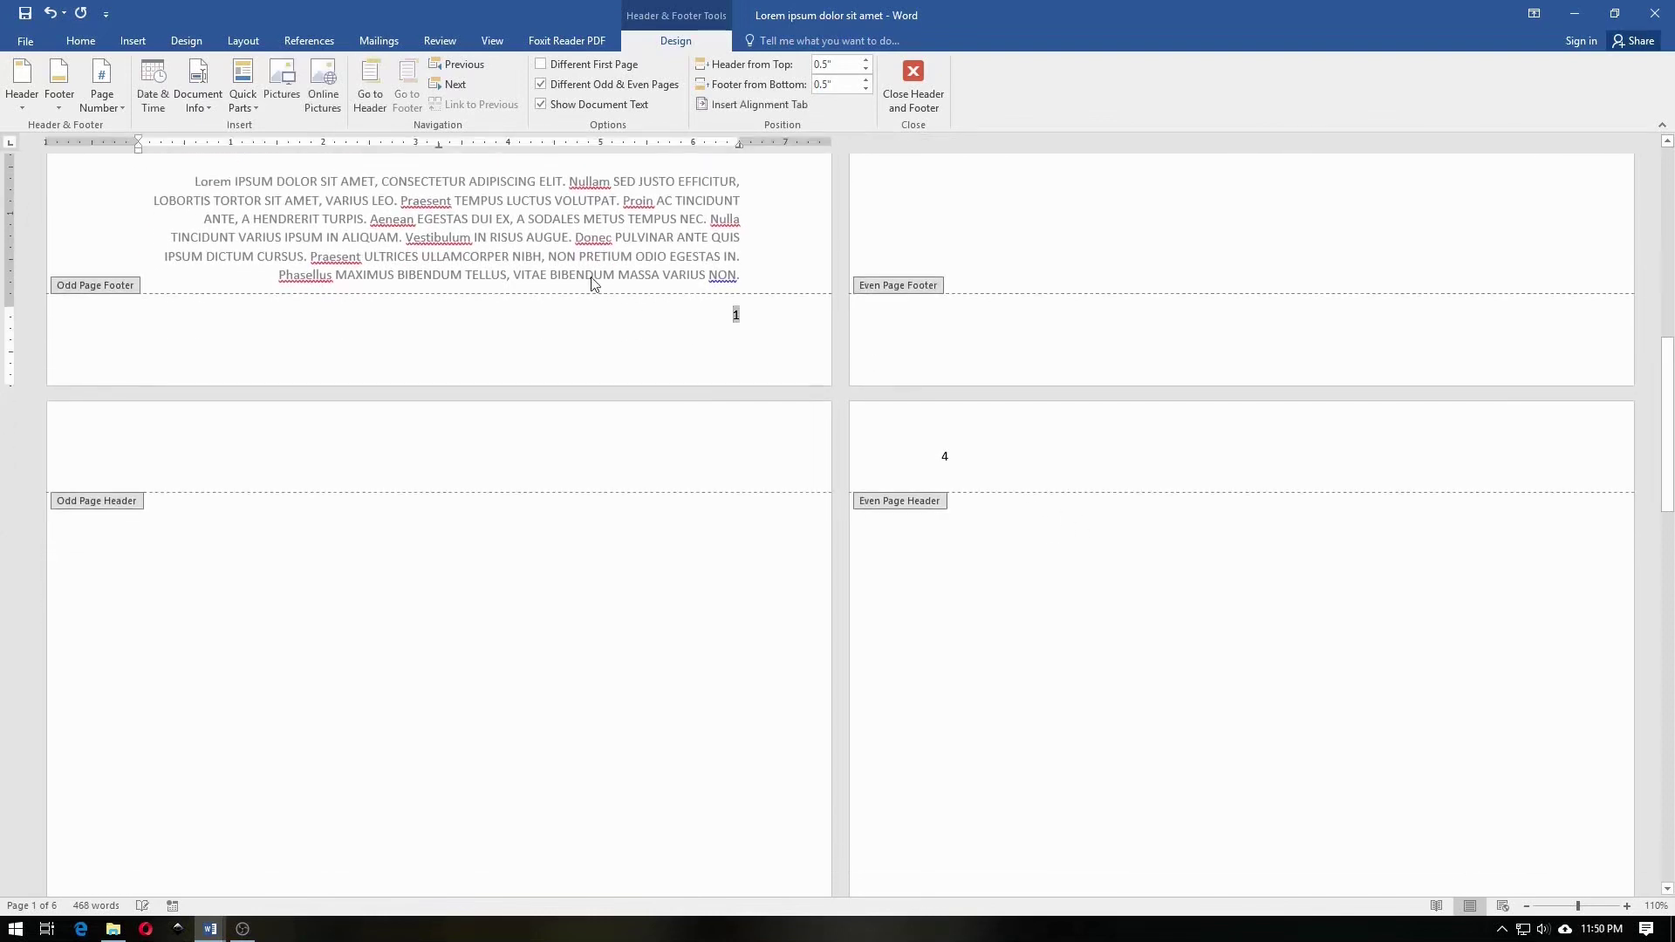
click(102, 93)
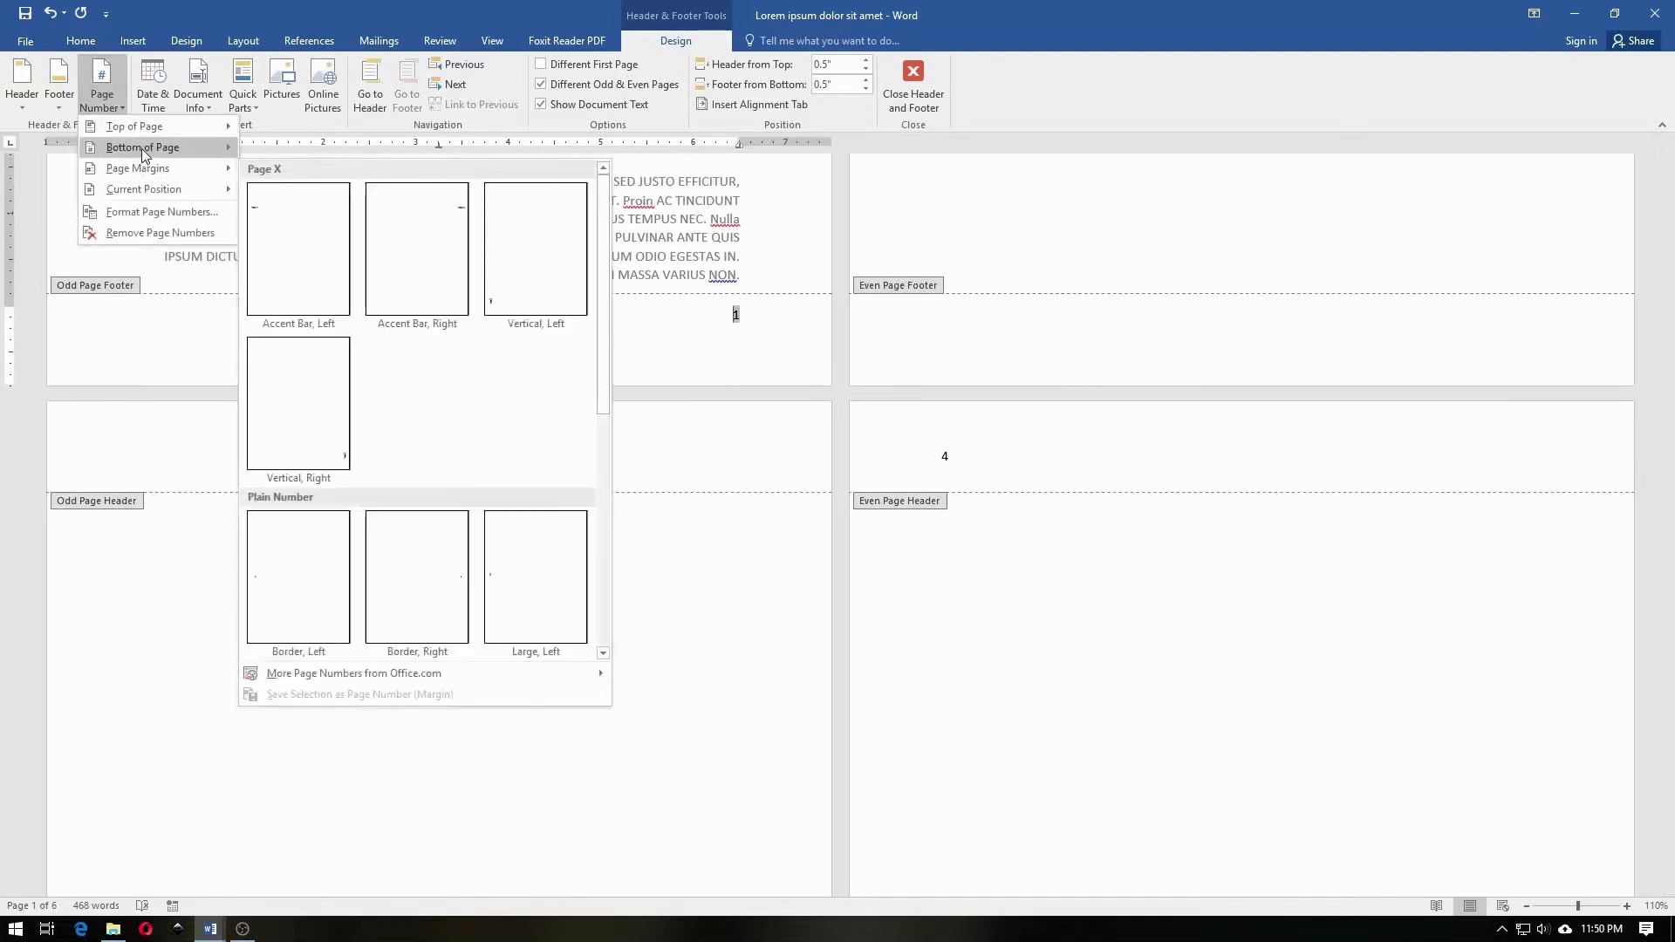
mouse_move(141, 146)
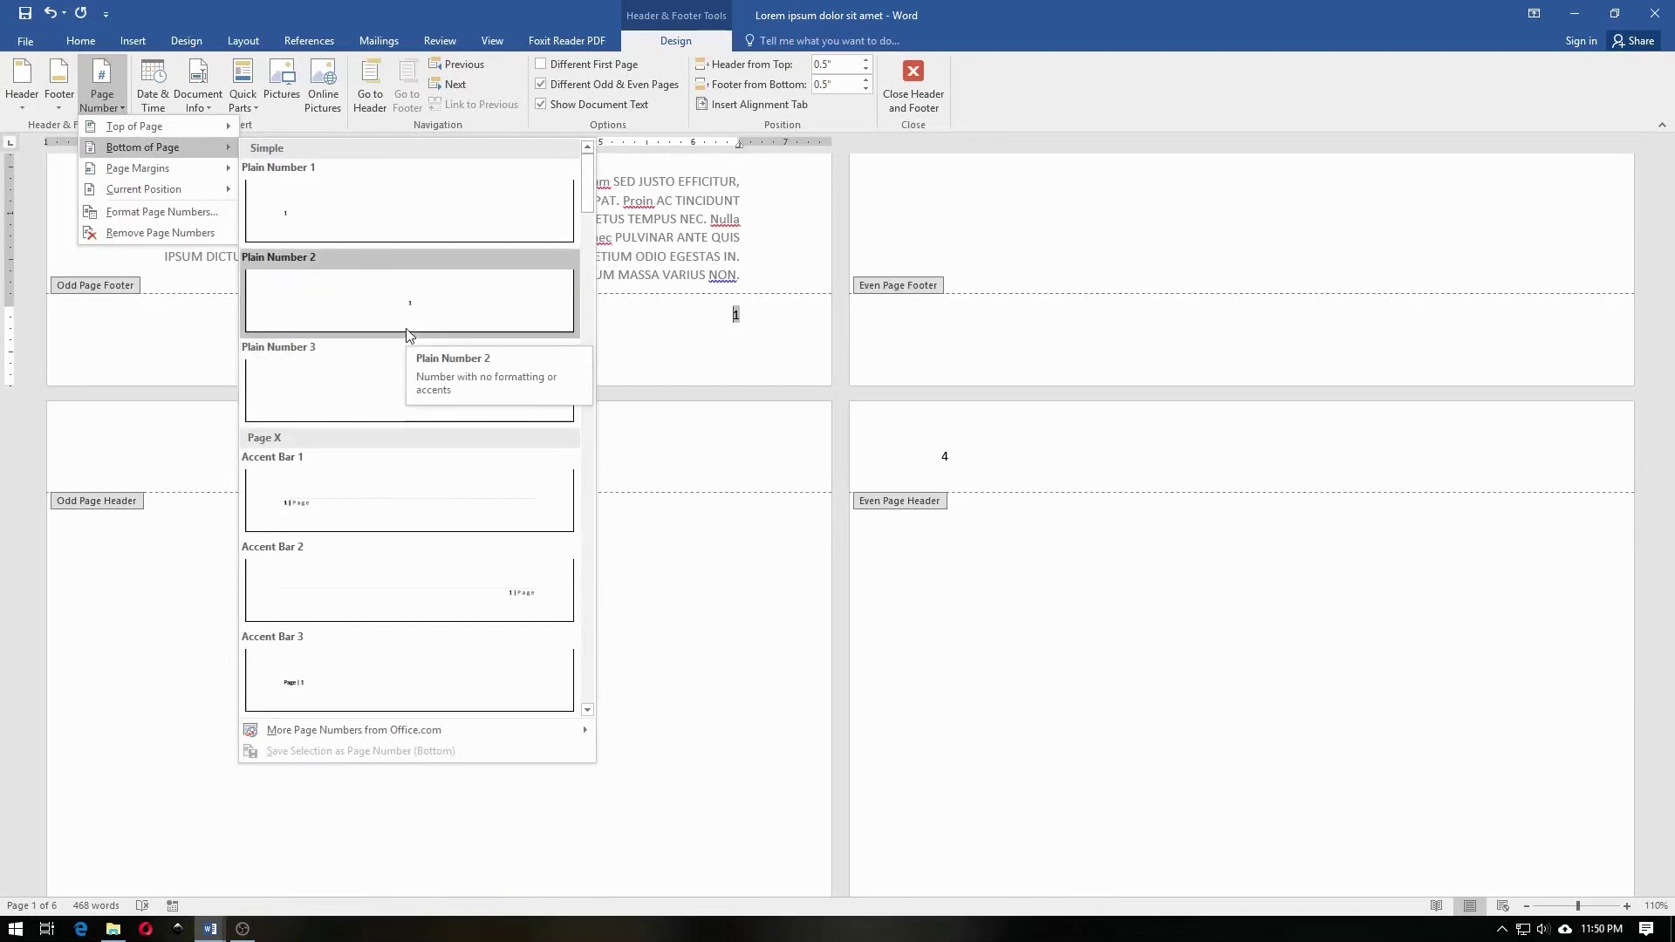
Centre the odd-page footer number with Plain Number 2 and check page 3's footer
click(406, 334)
scroll(566, 361, up, 3)
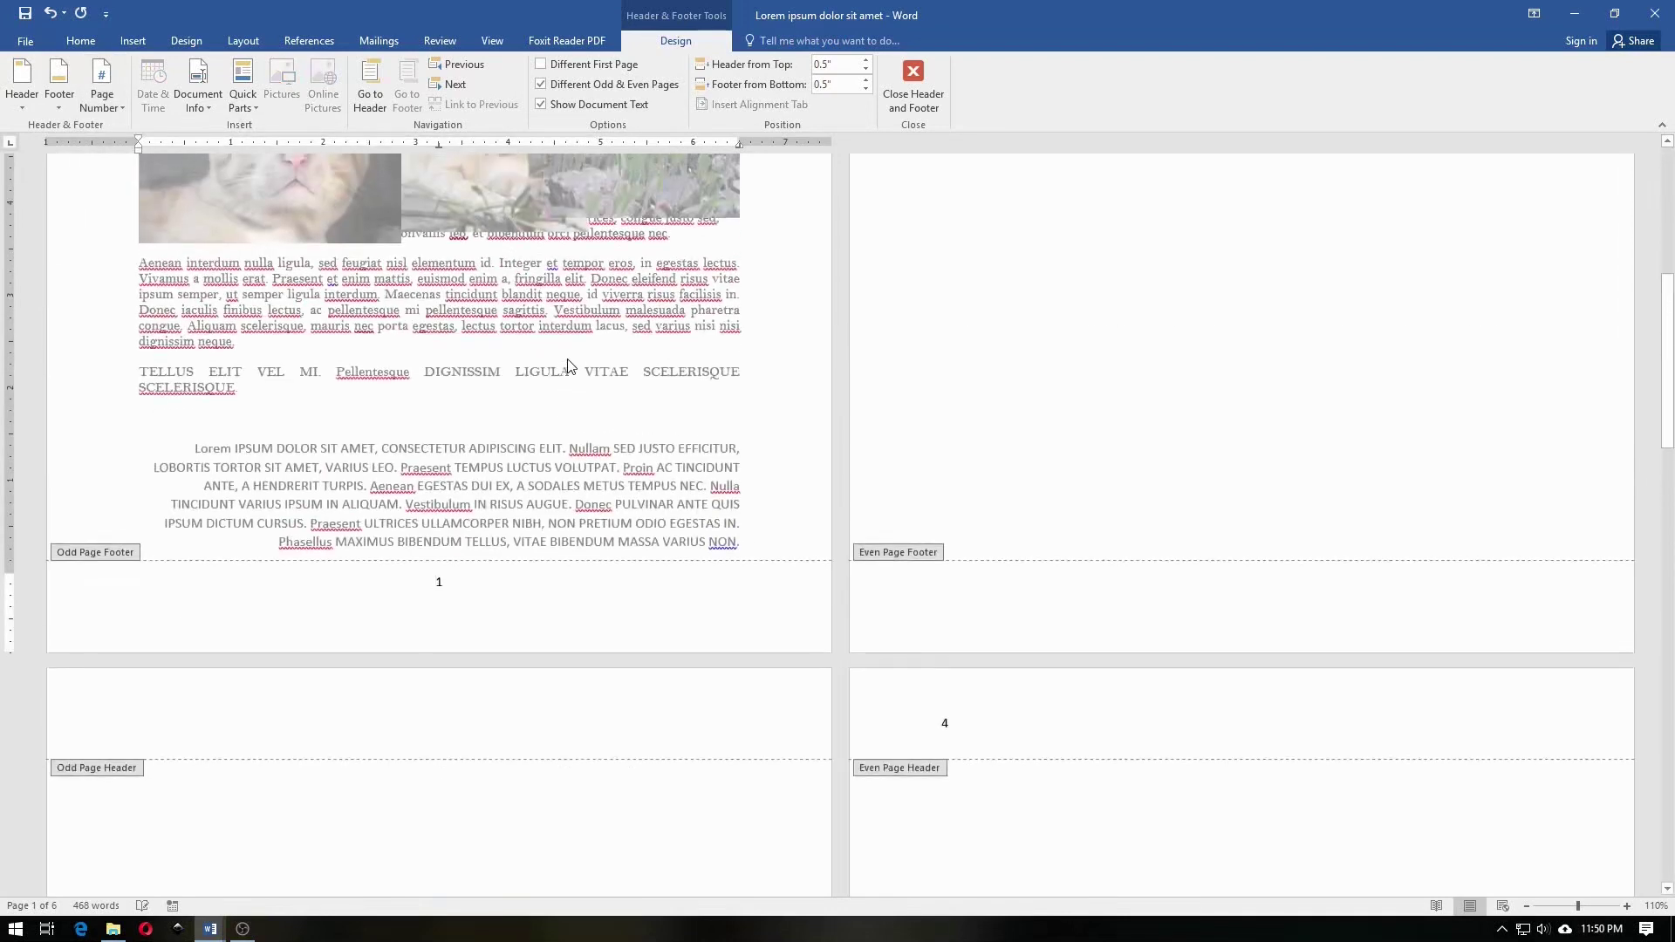
scroll(569, 364, down, 4)
scroll(570, 366, down, 4)
scroll(570, 367, down, 3)
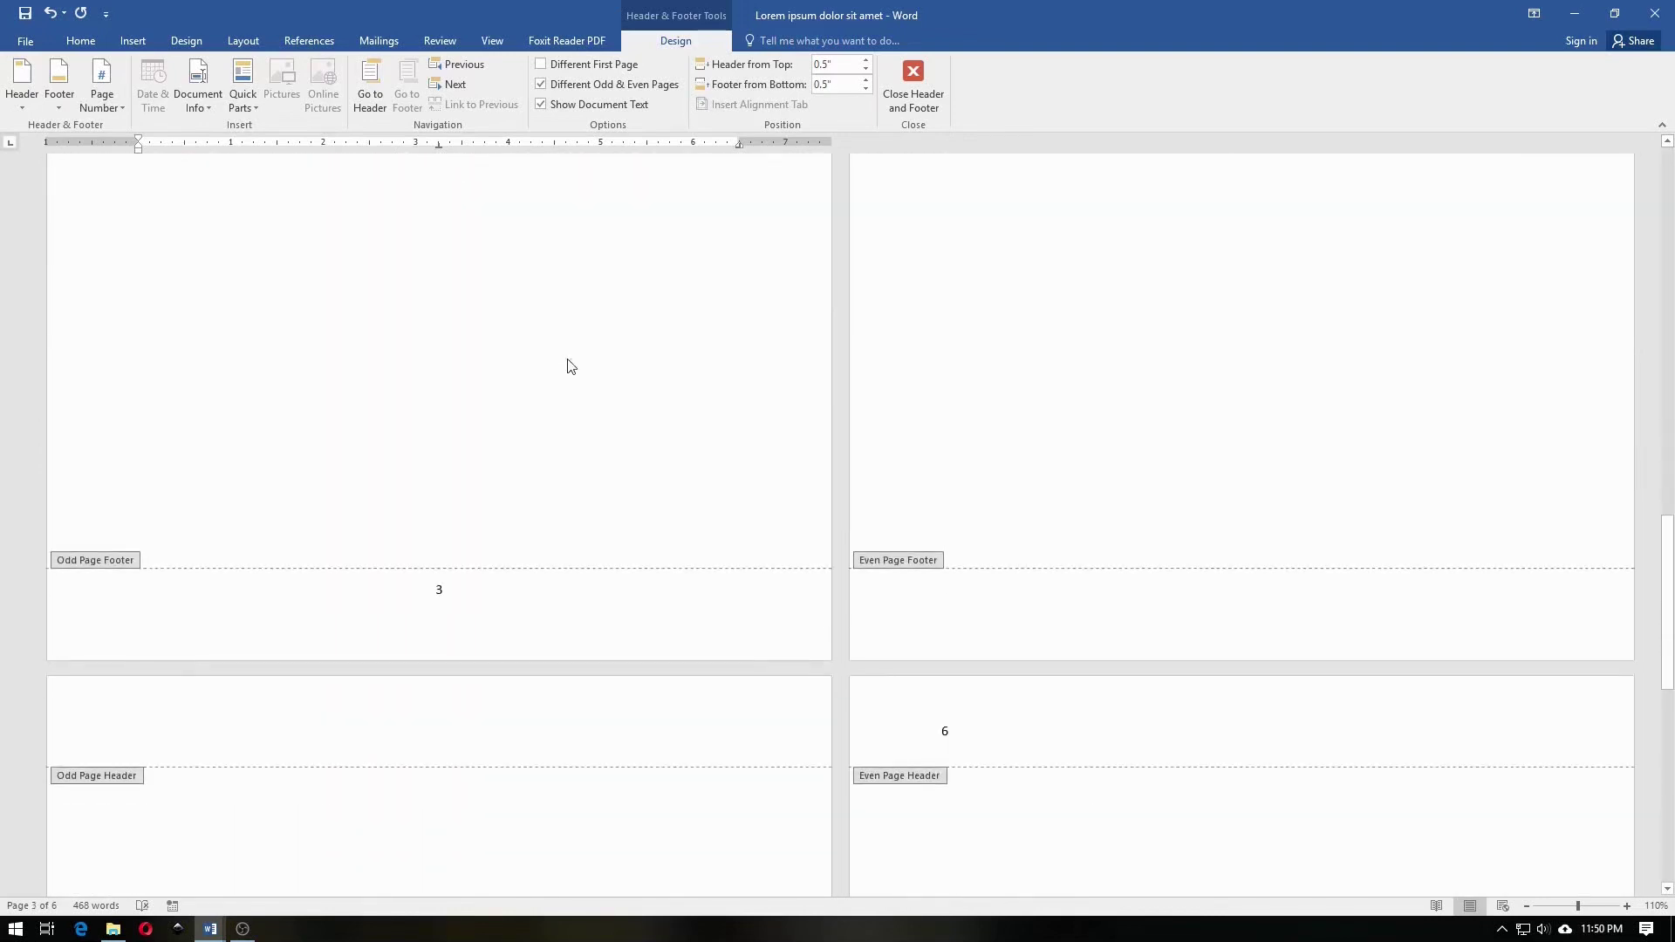
scroll(570, 367, up, 3)
scroll(571, 364, up, 3)
scroll(571, 362, up, 3)
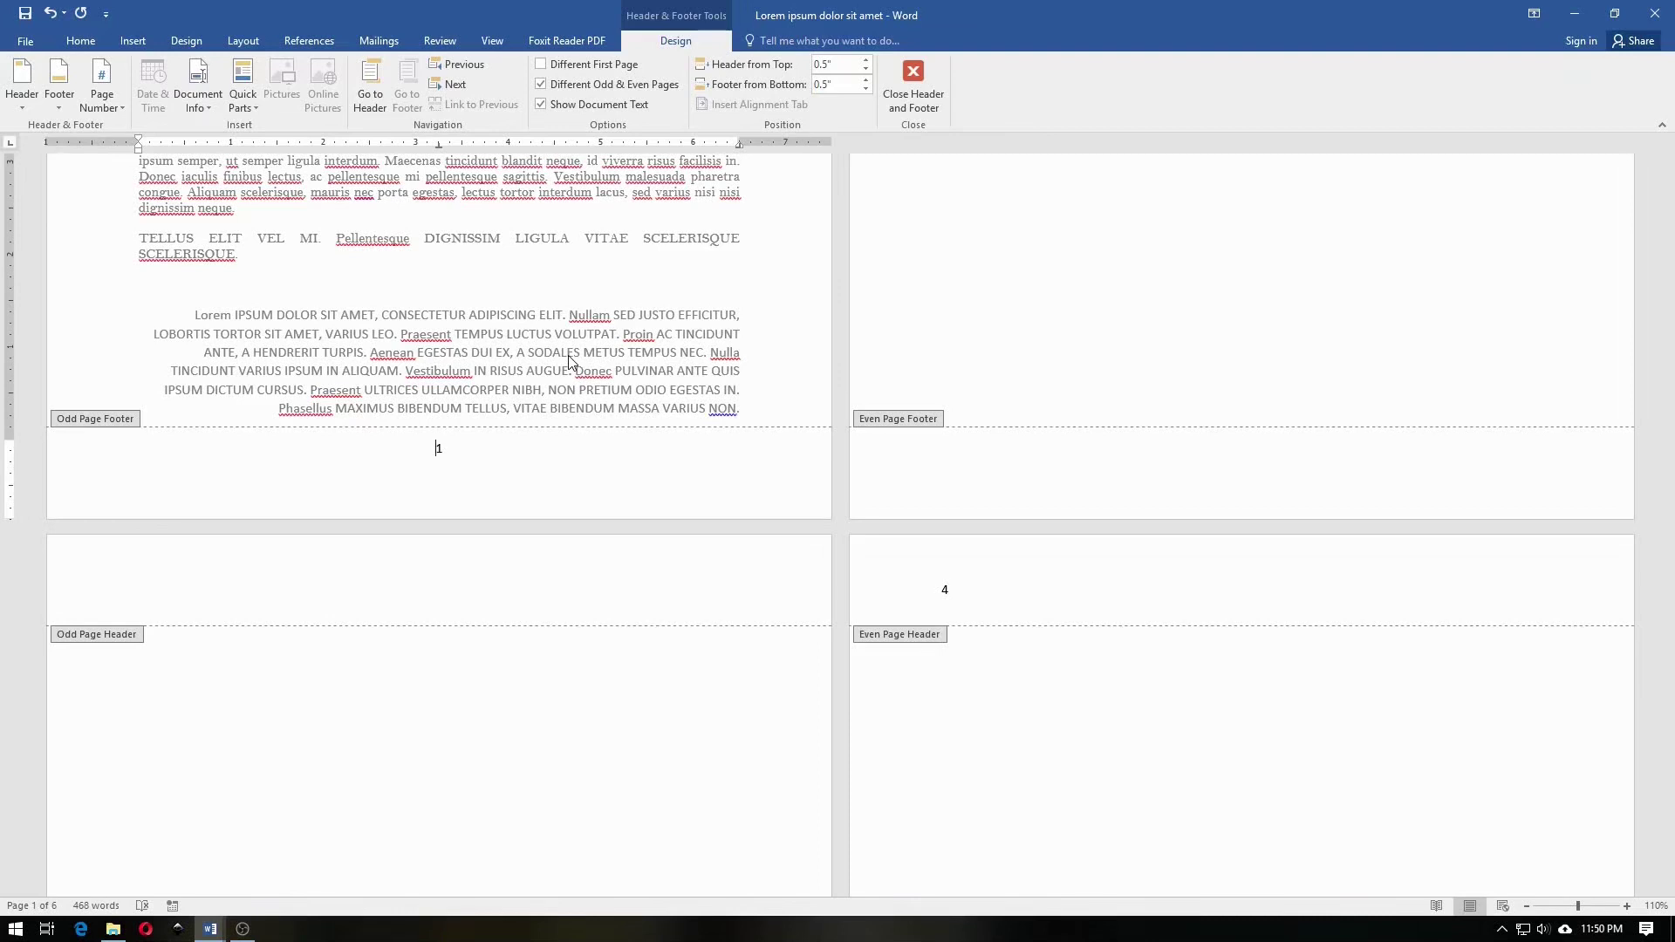
Enable Different First Page so page 1 gets its own header and footer
click(591, 67)
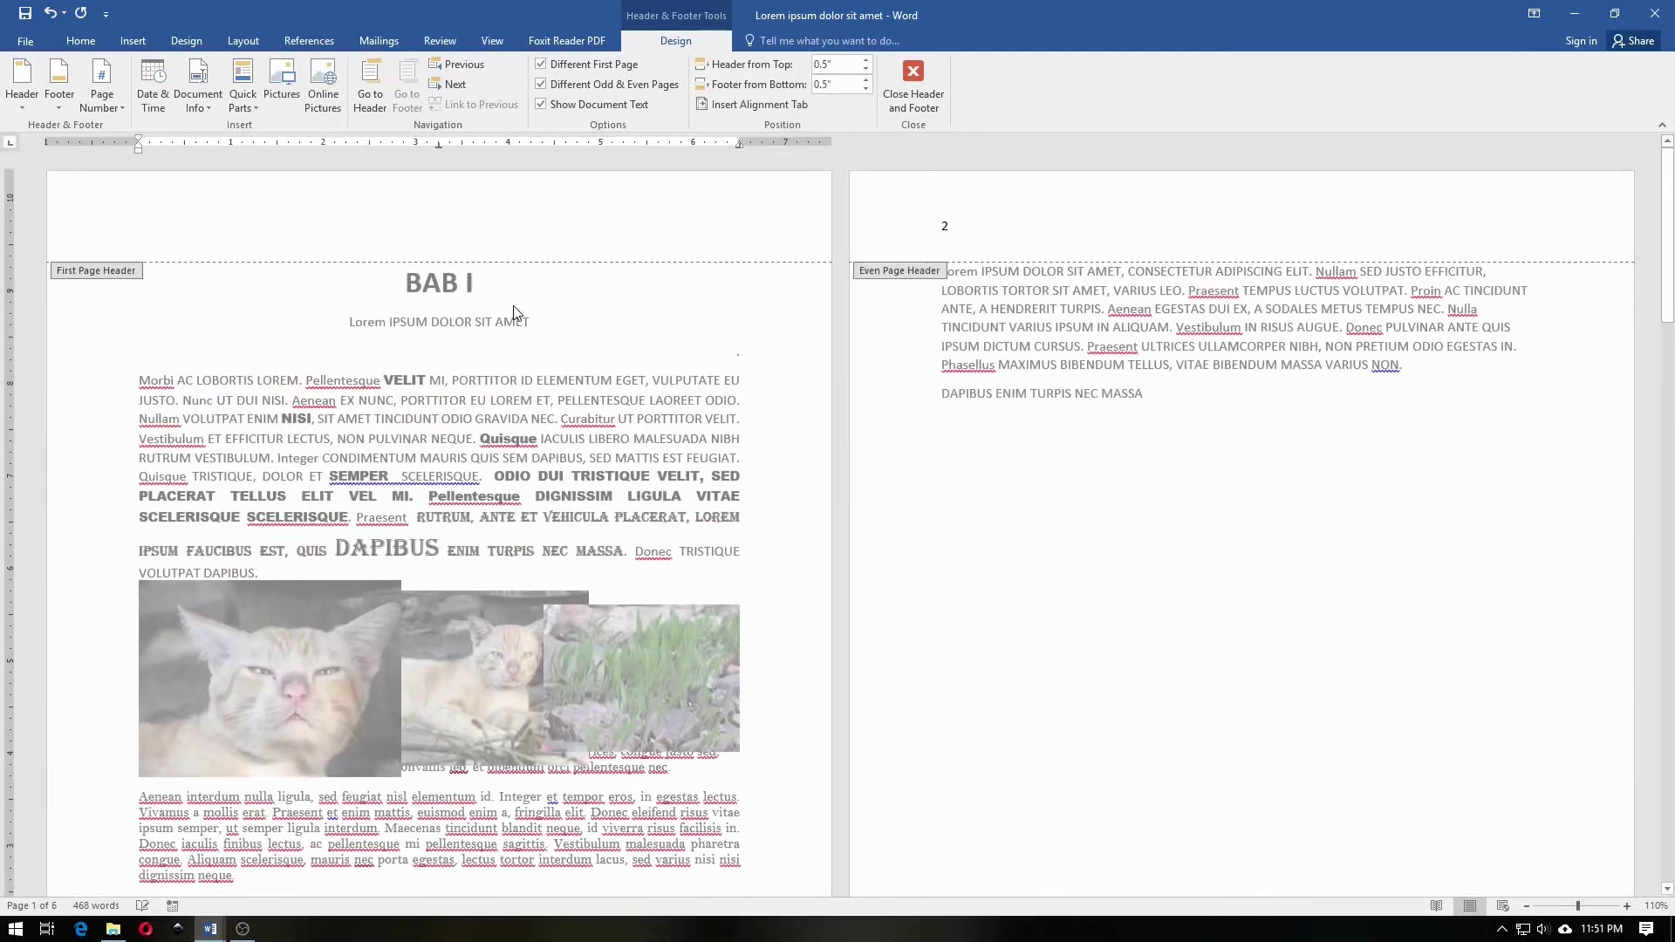
scroll(513, 307, down, 1)
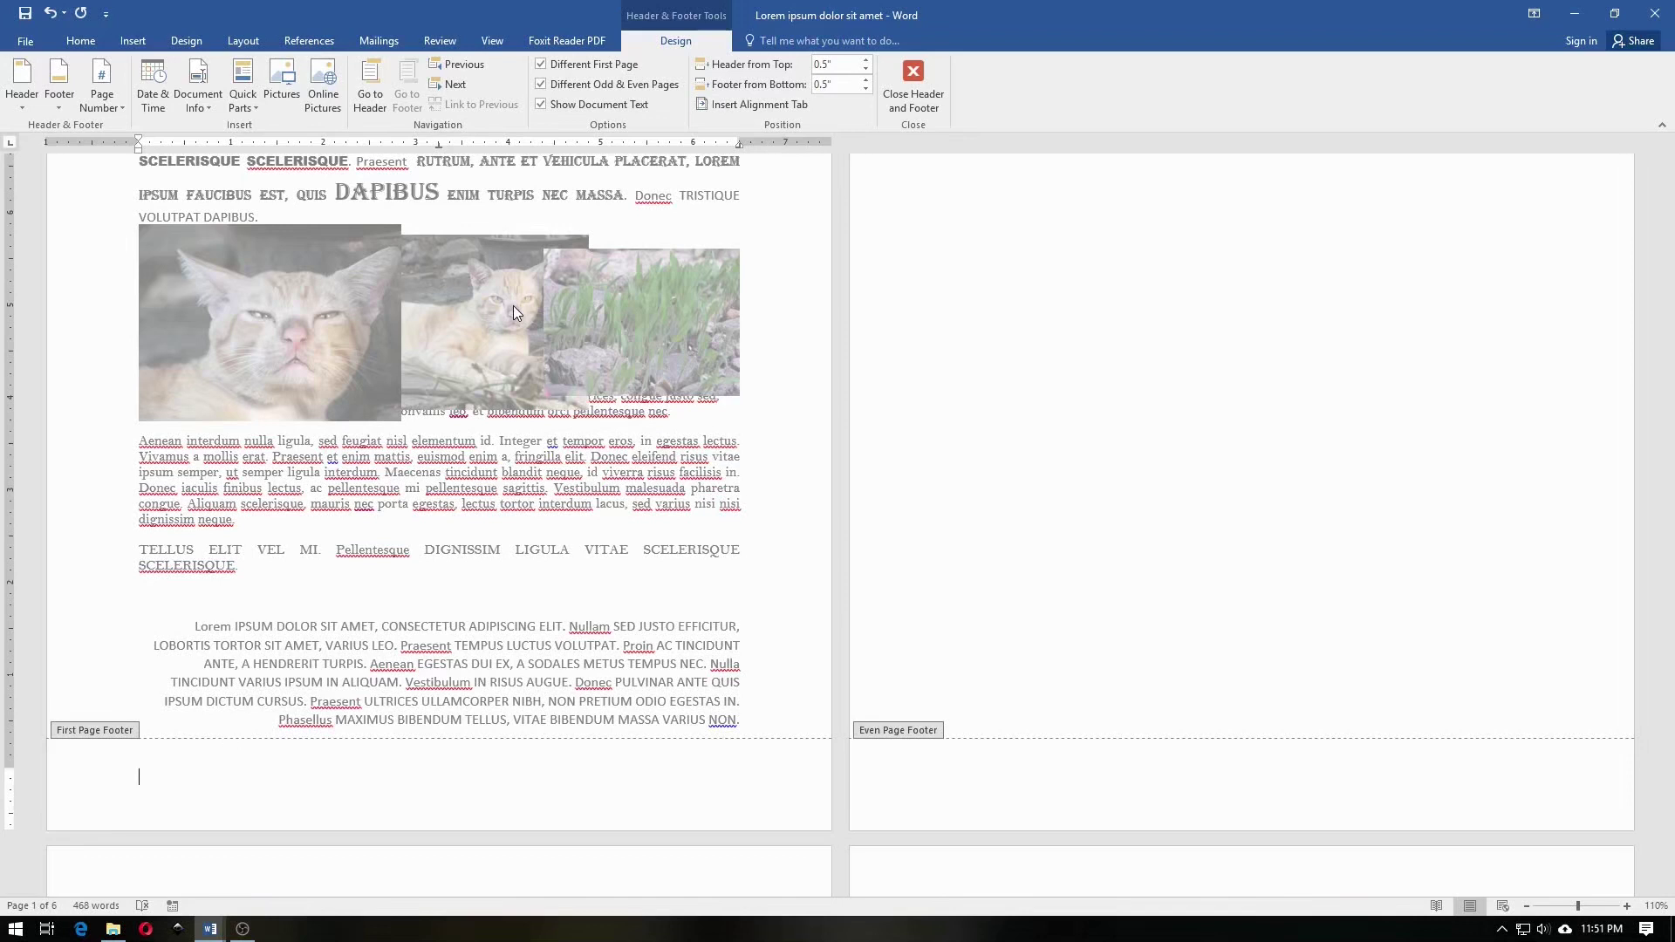
click(29, 108)
click(102, 101)
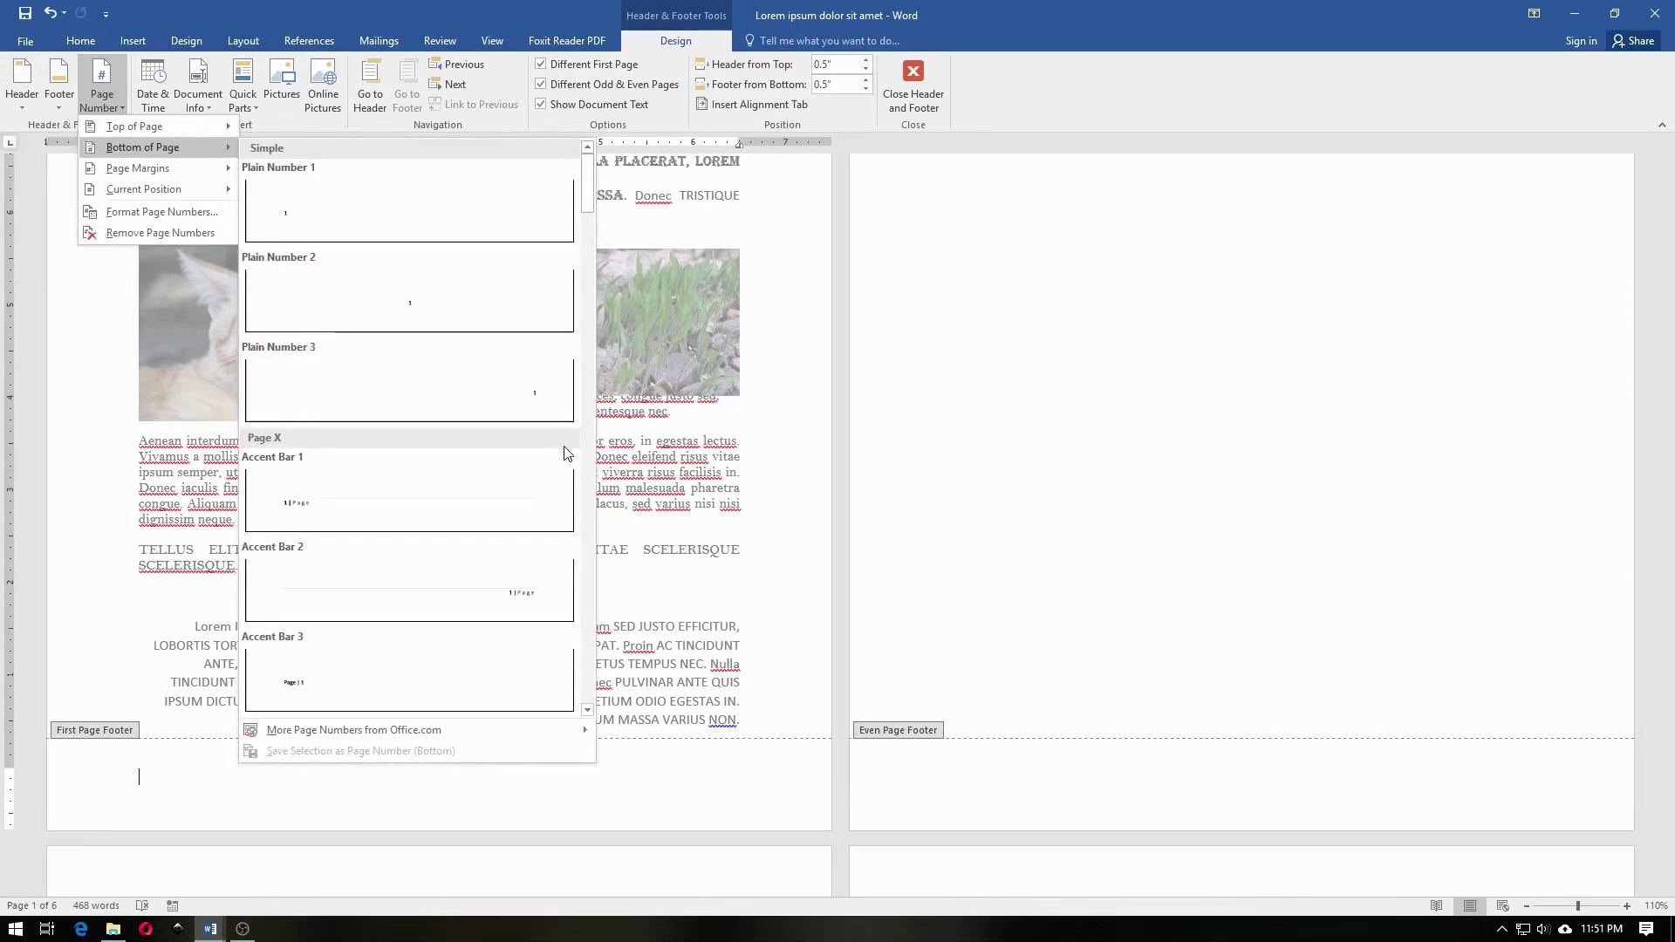
Insert the Brackets 2 page number style in the first-page footer
scroll(566, 452, down, 5)
scroll(561, 448, down, 5)
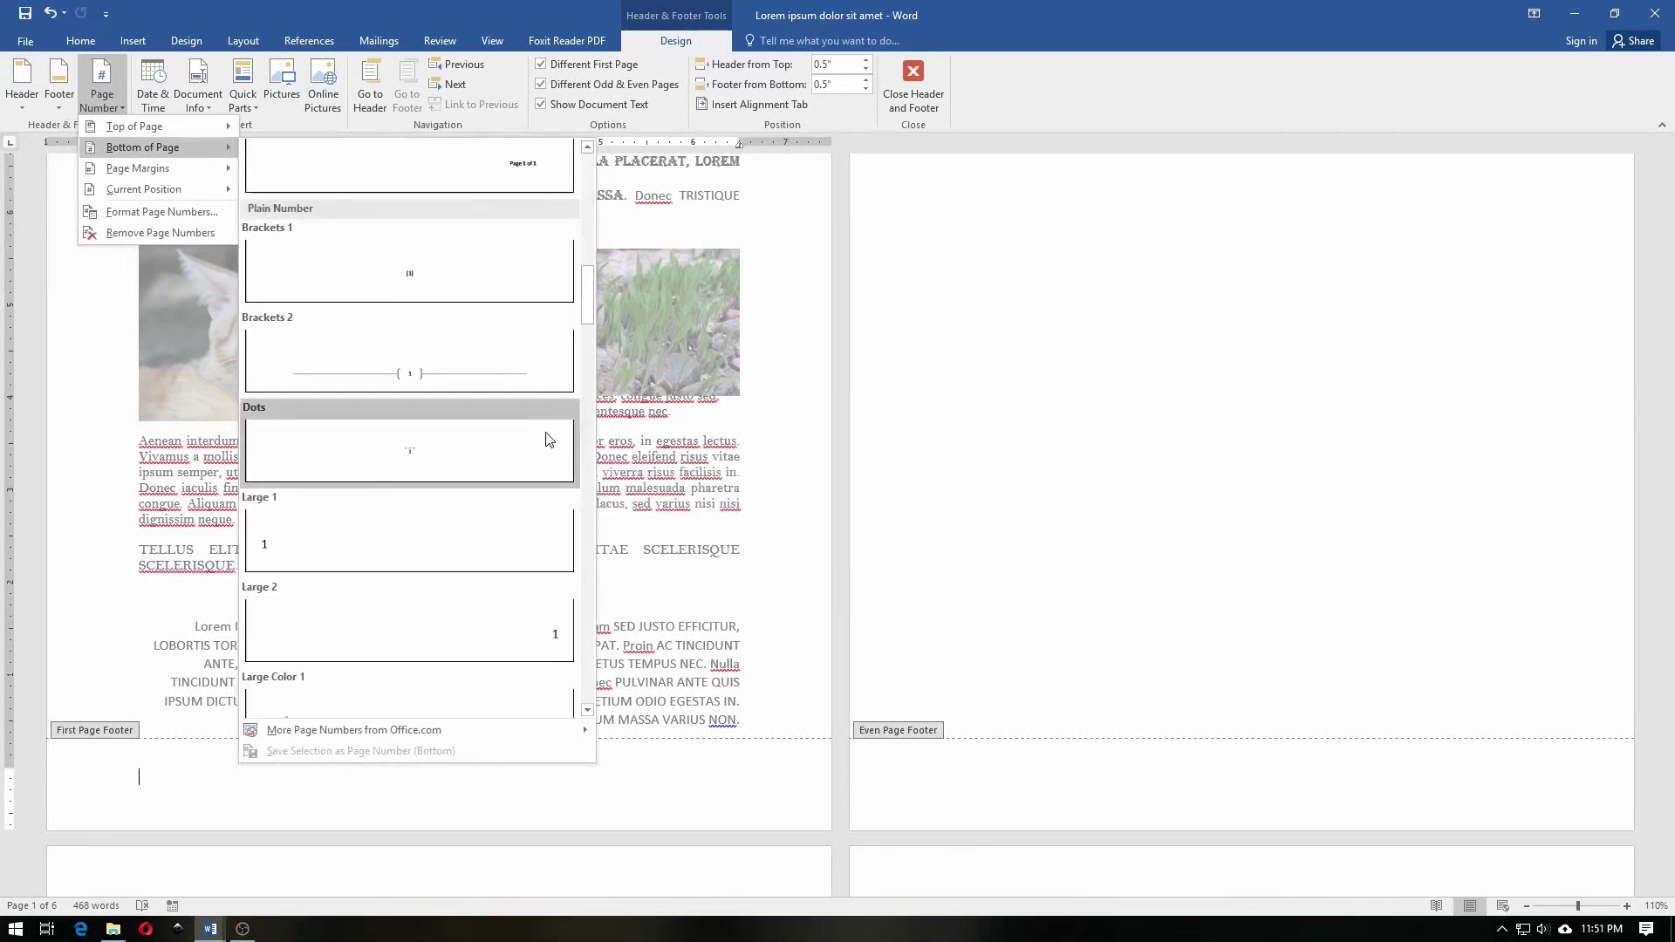
click(497, 387)
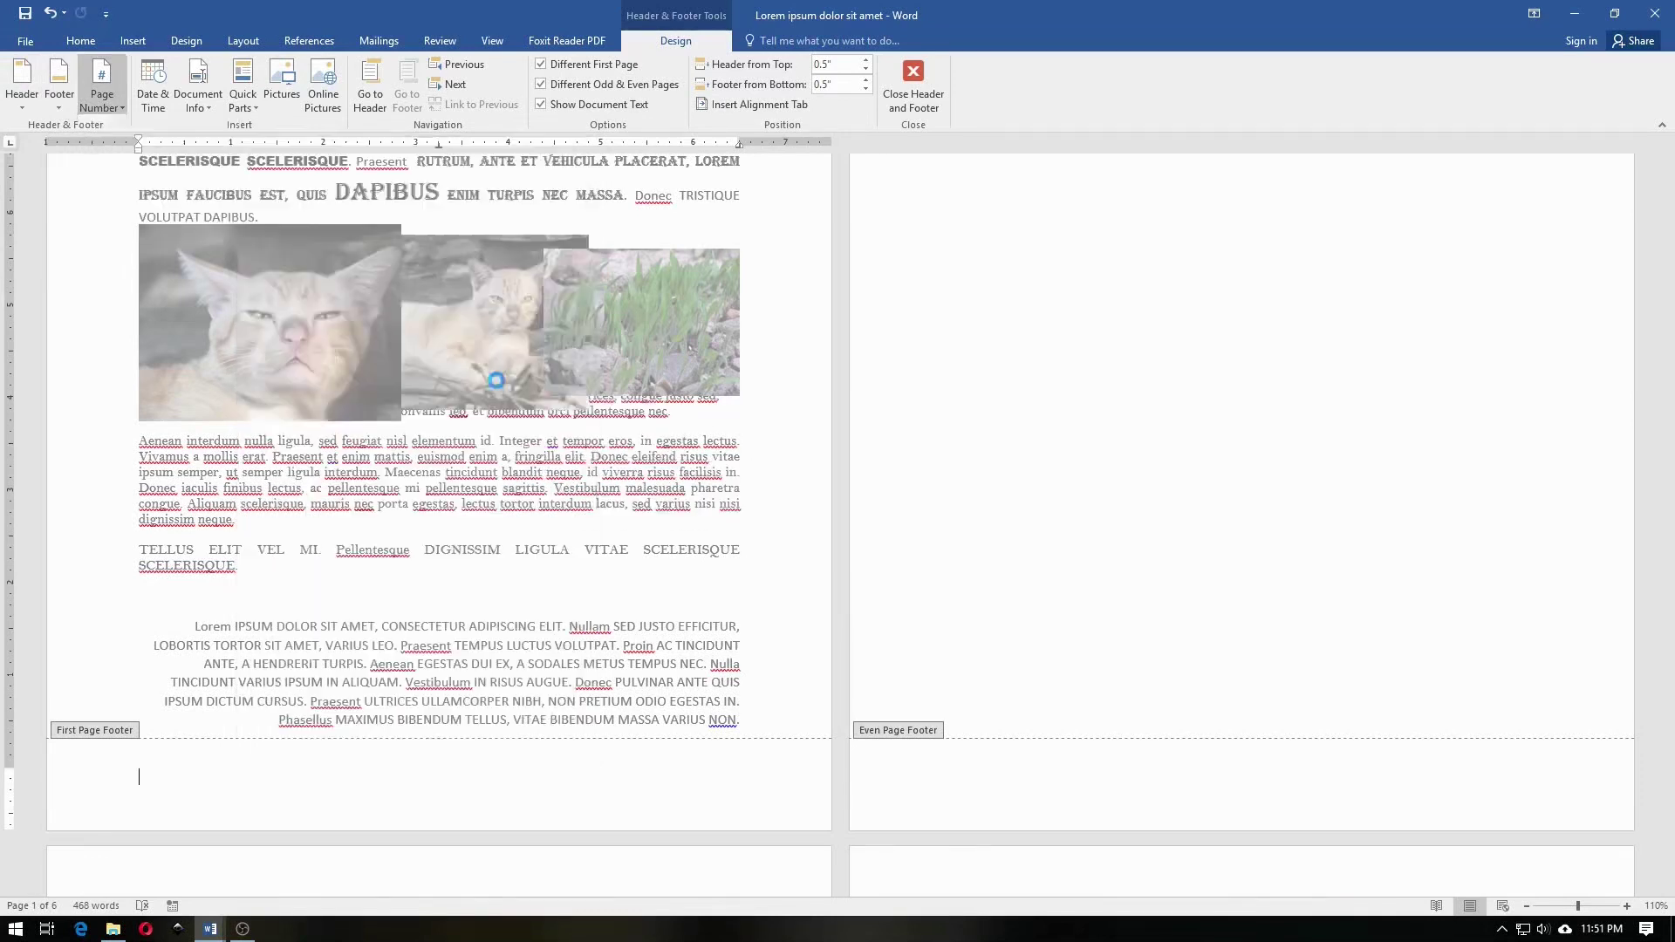
scroll(536, 431, up, 4)
scroll(536, 431, down, 3)
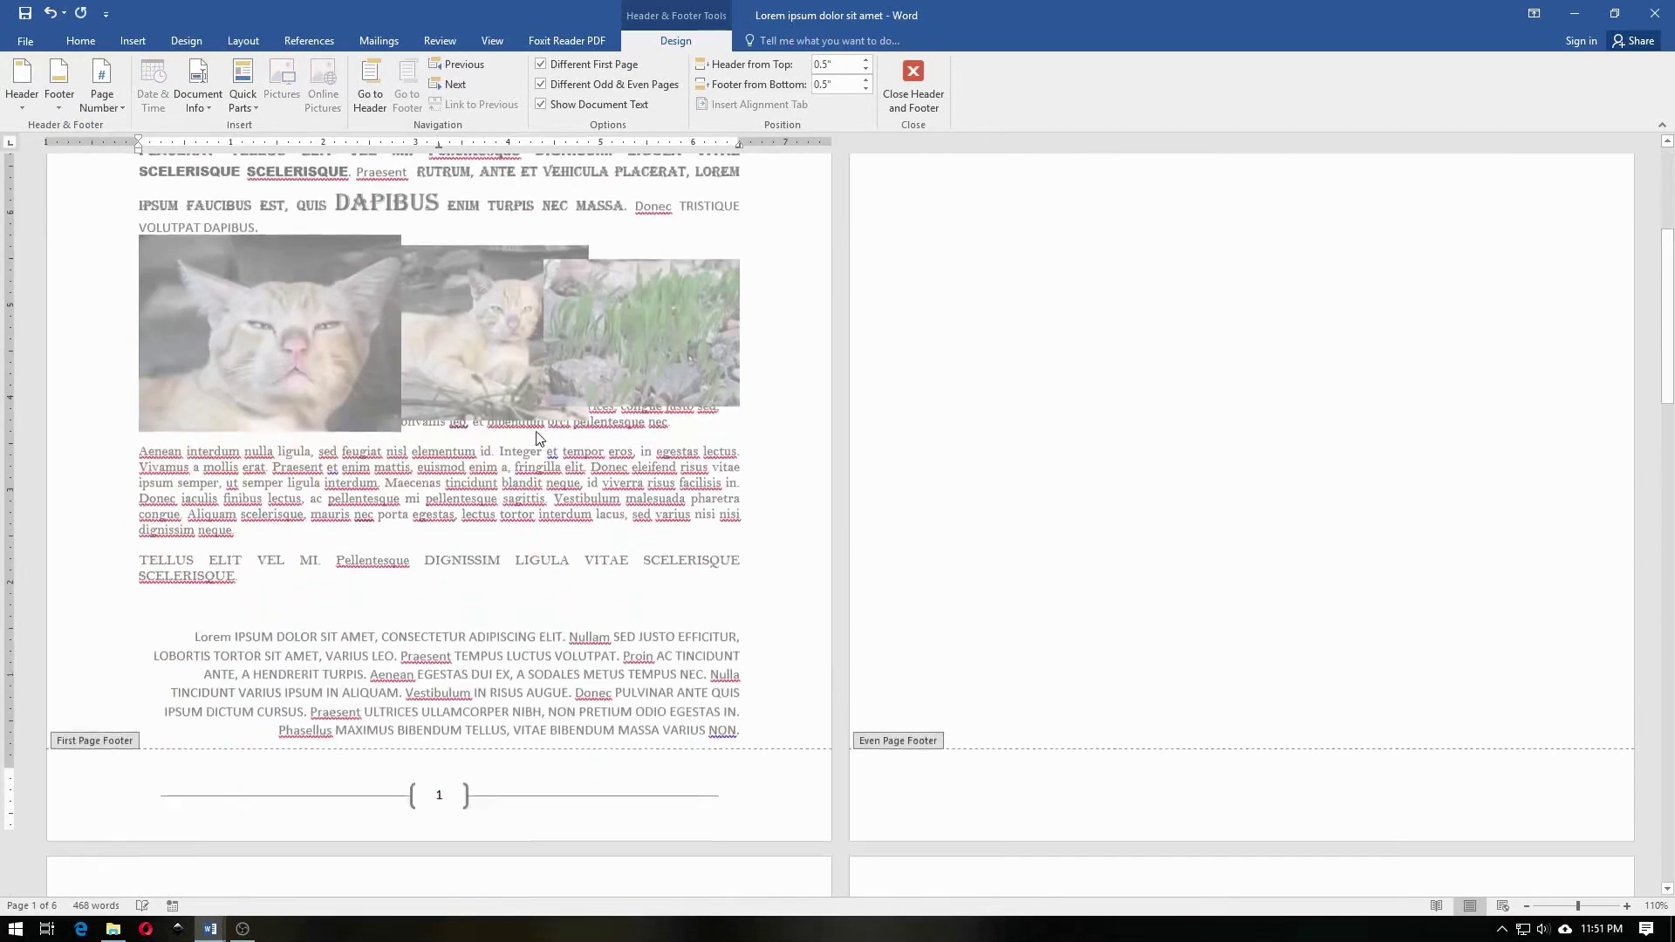
scroll(535, 431, down, 3)
scroll(536, 431, down, 3)
scroll(538, 438, up, 5)
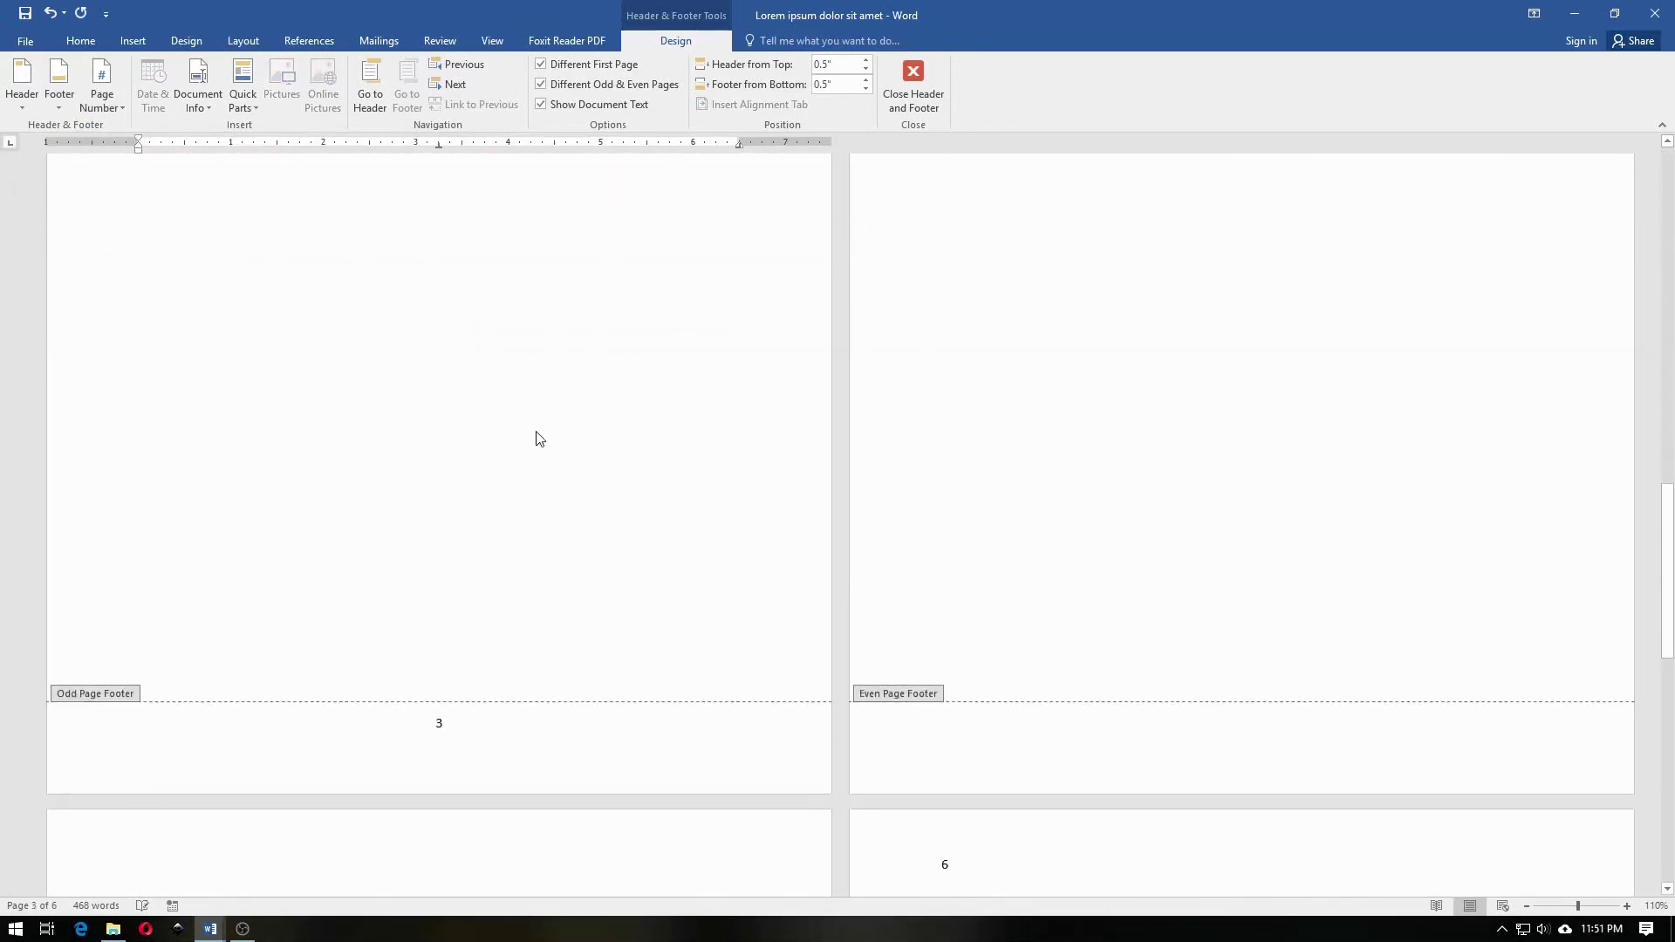
scroll(538, 438, down, 5)
scroll(538, 438, up, 4)
scroll(535, 431, up, 1)
scroll(536, 431, down, 2)
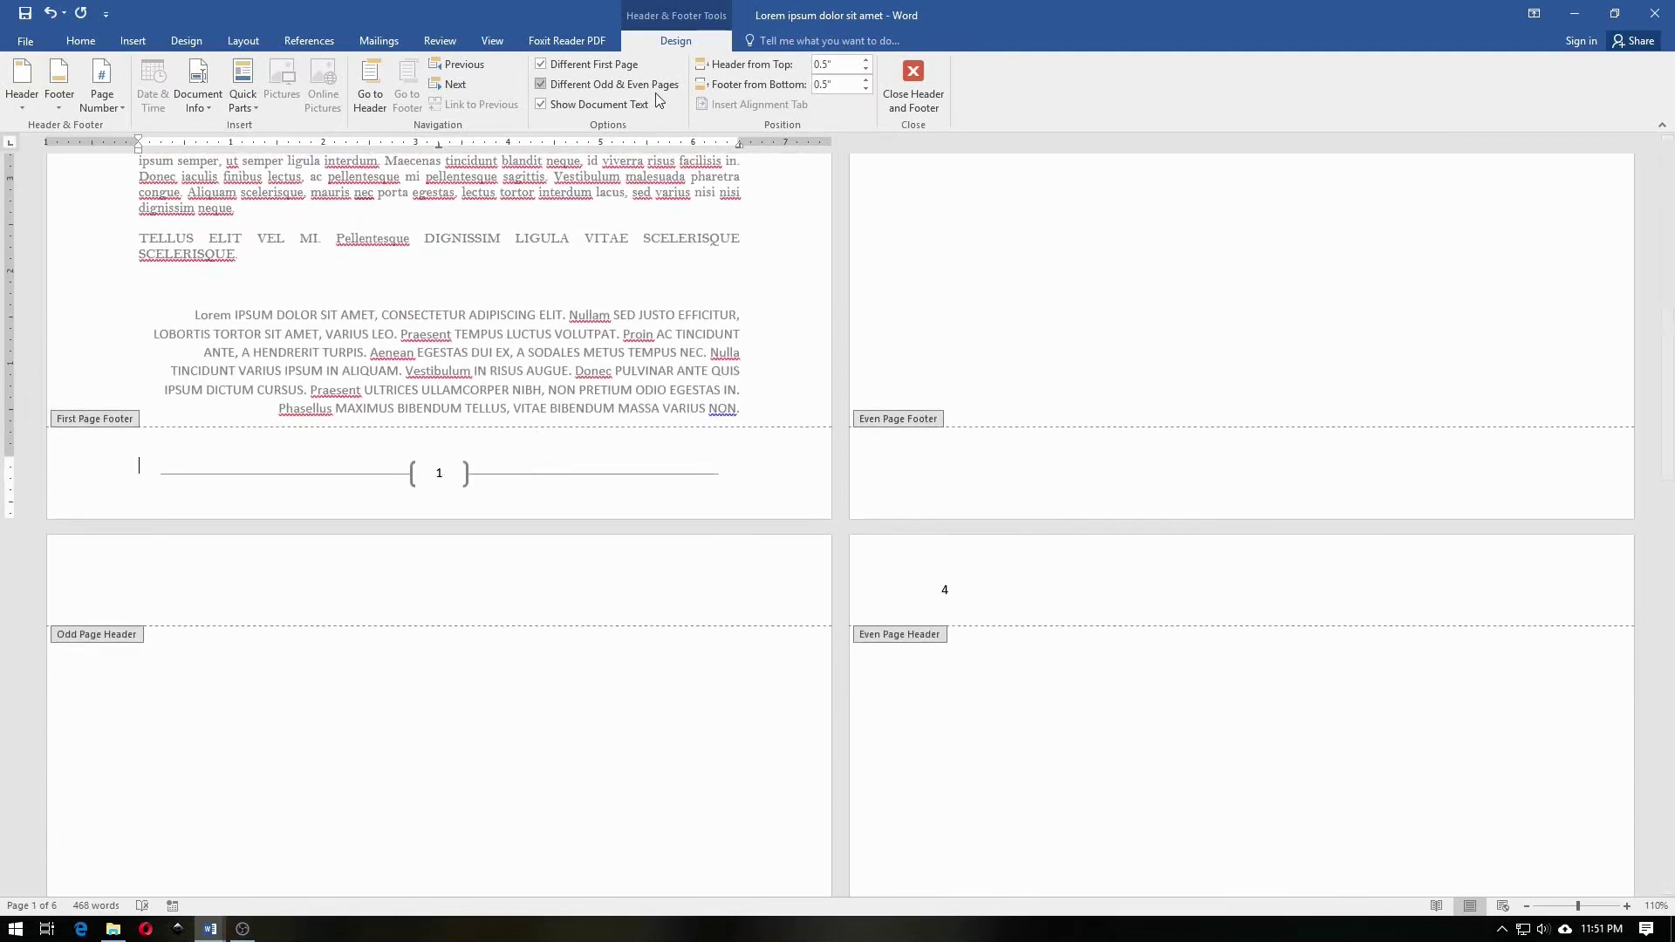
Review the footers and select the first-page footer's bracketed page number 1
scroll(527, 351, down, 3)
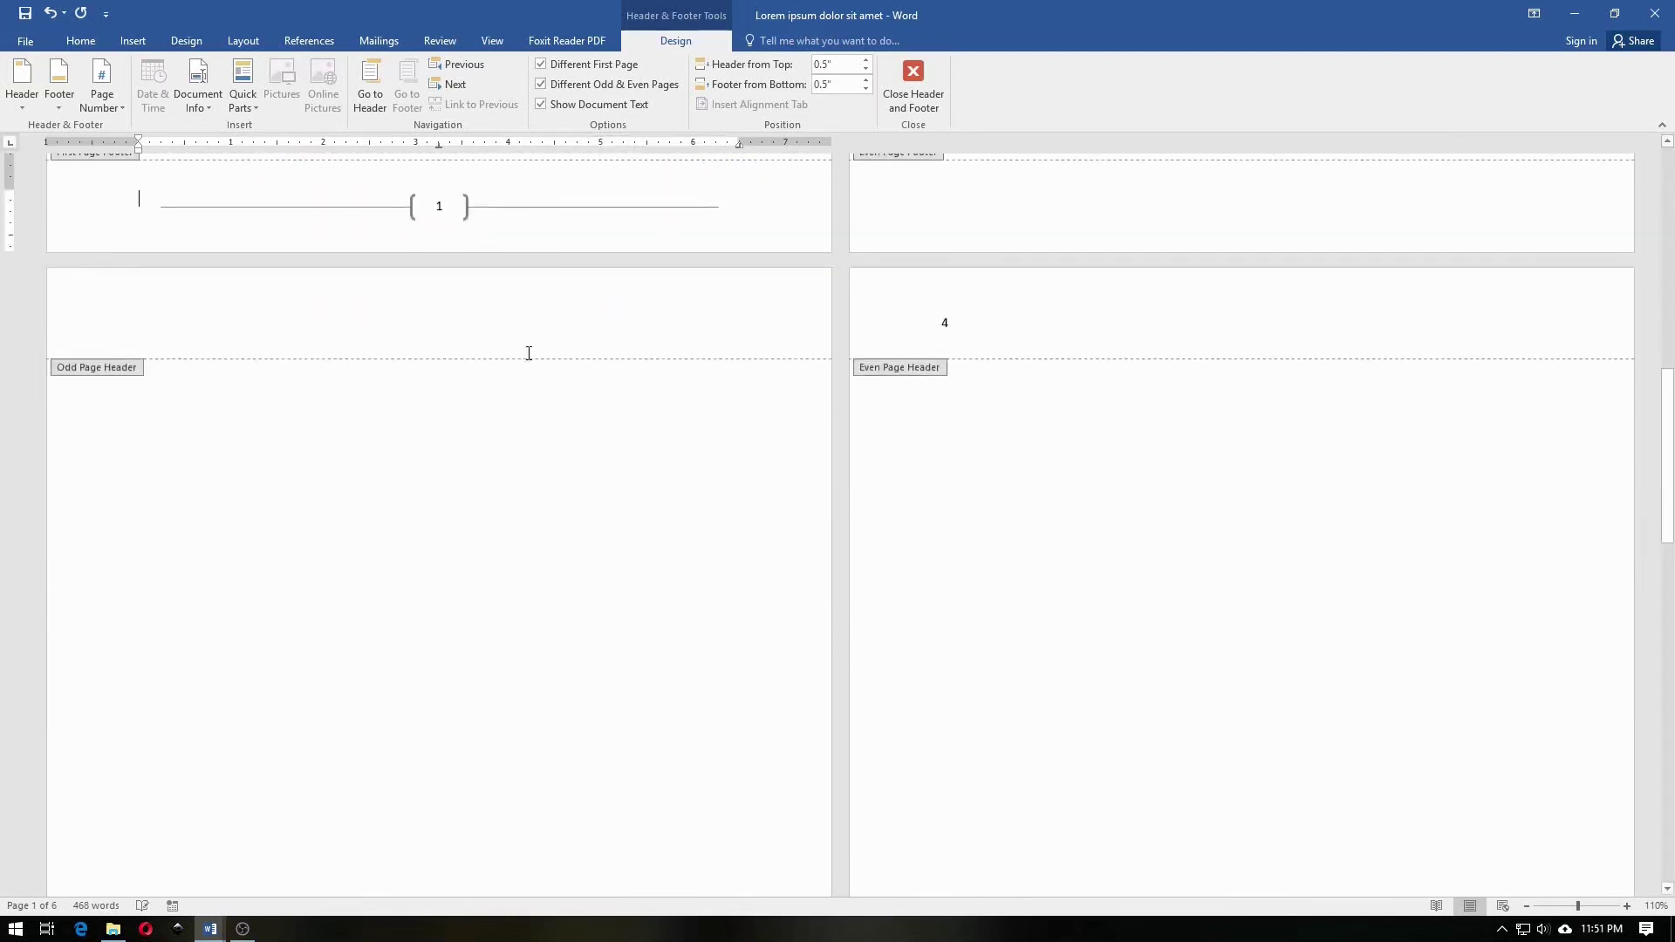
scroll(516, 325, down, 3)
scroll(508, 301, up, 3)
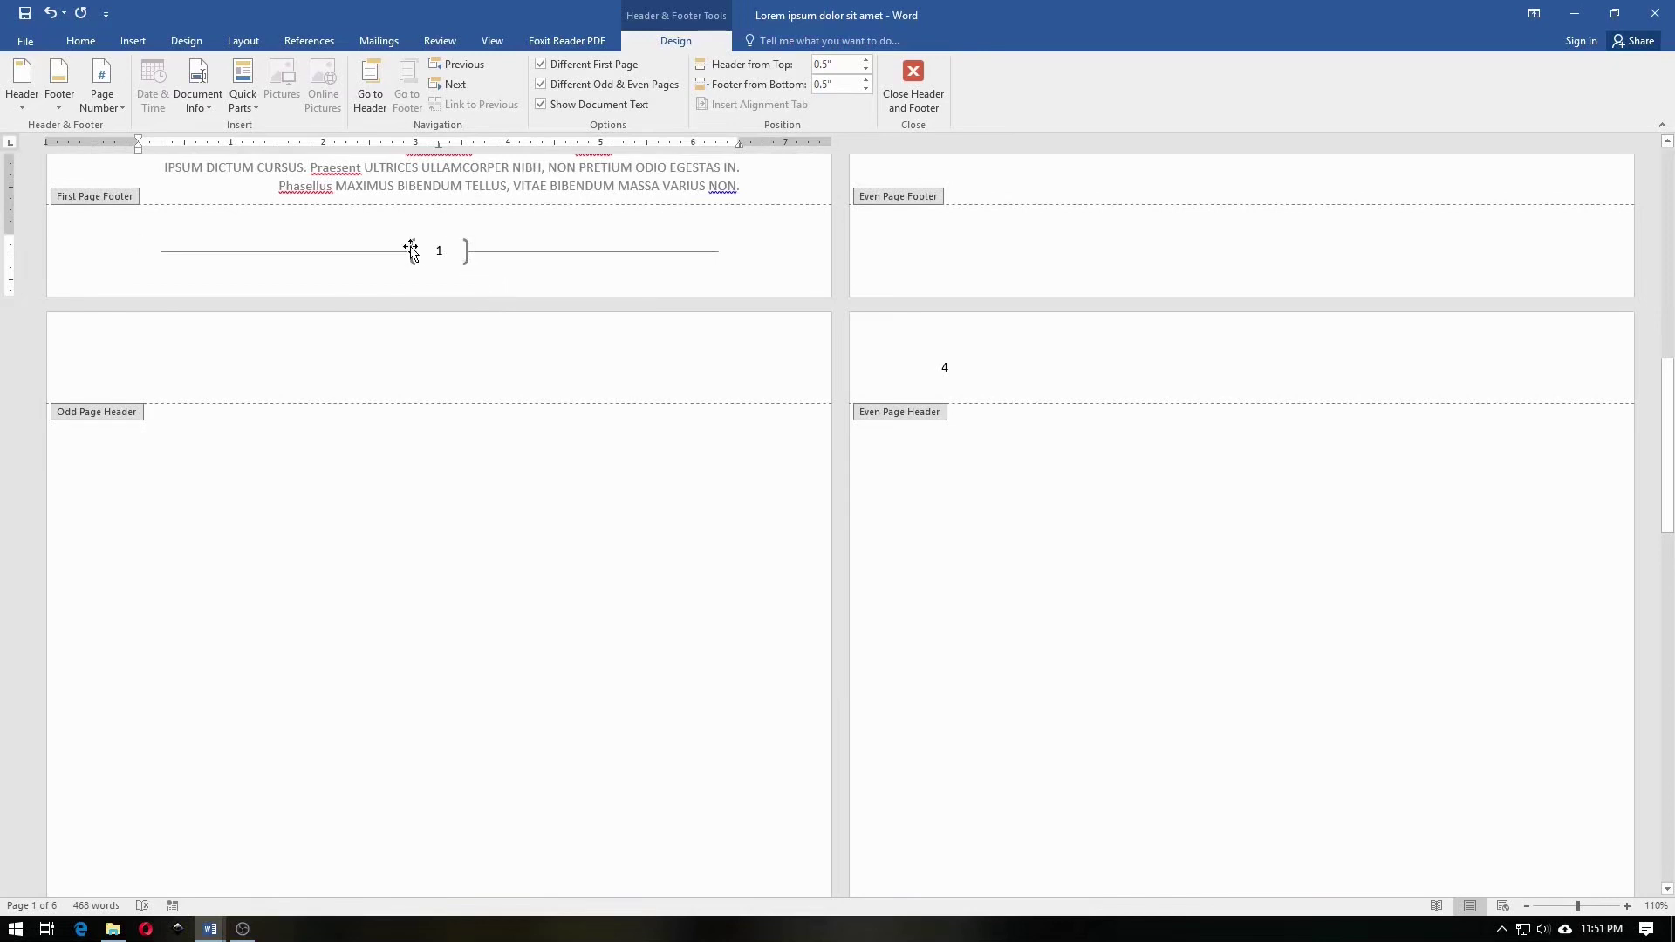
scroll(411, 251, down, 5)
scroll(410, 251, down, 3)
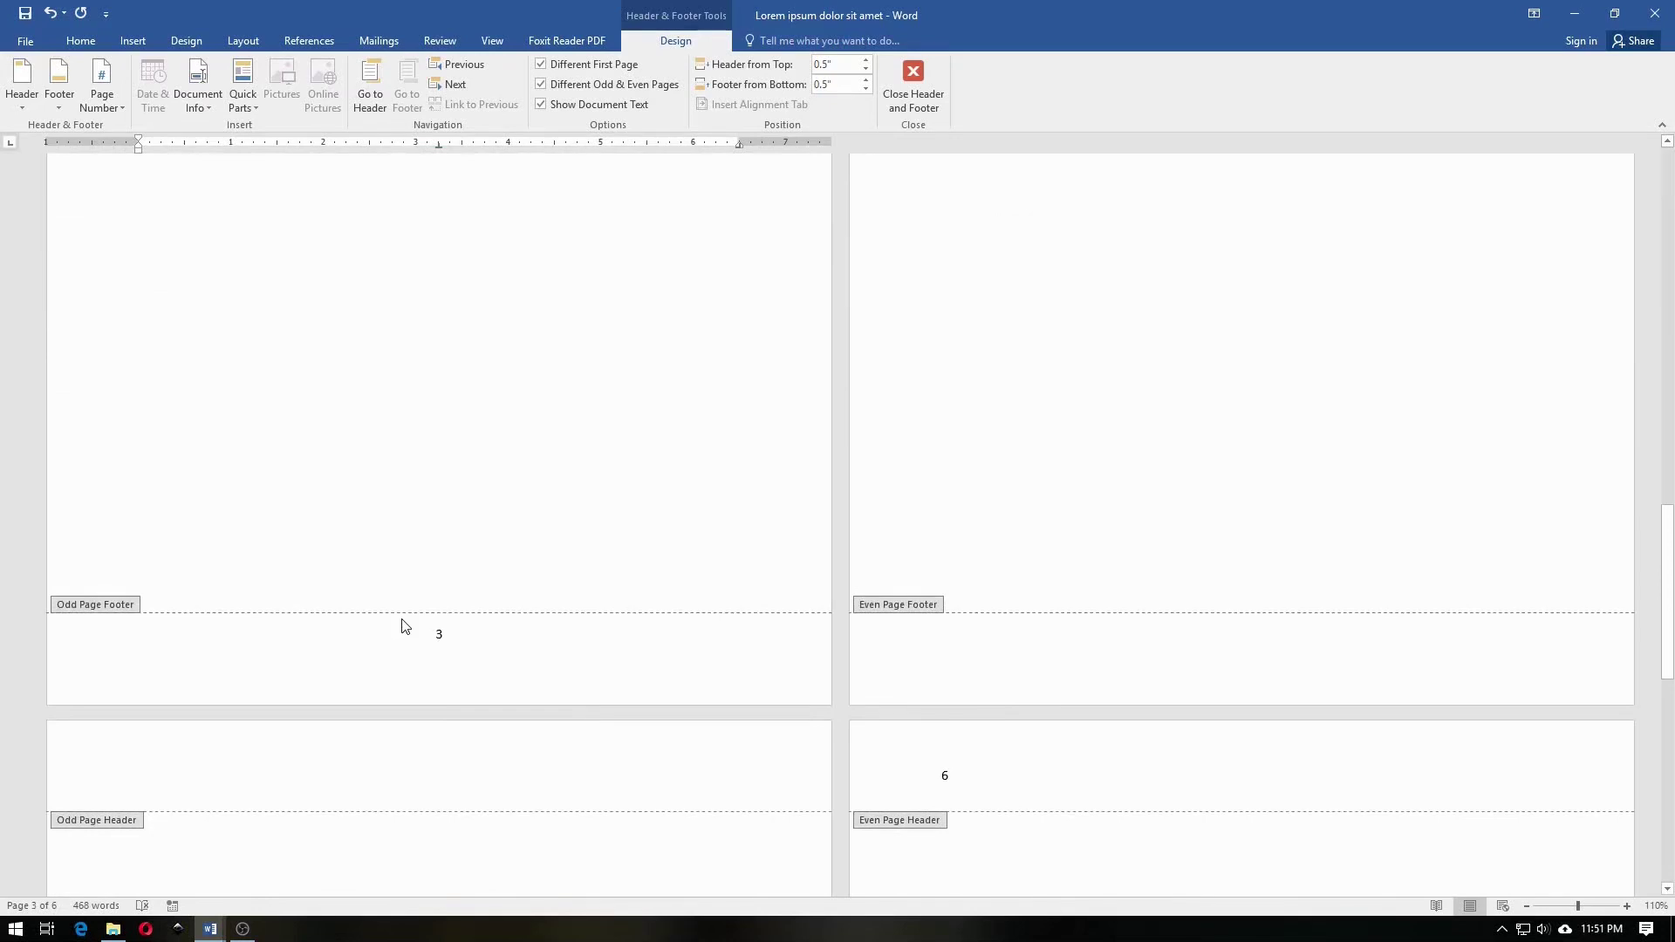
scroll(404, 626, up, 8)
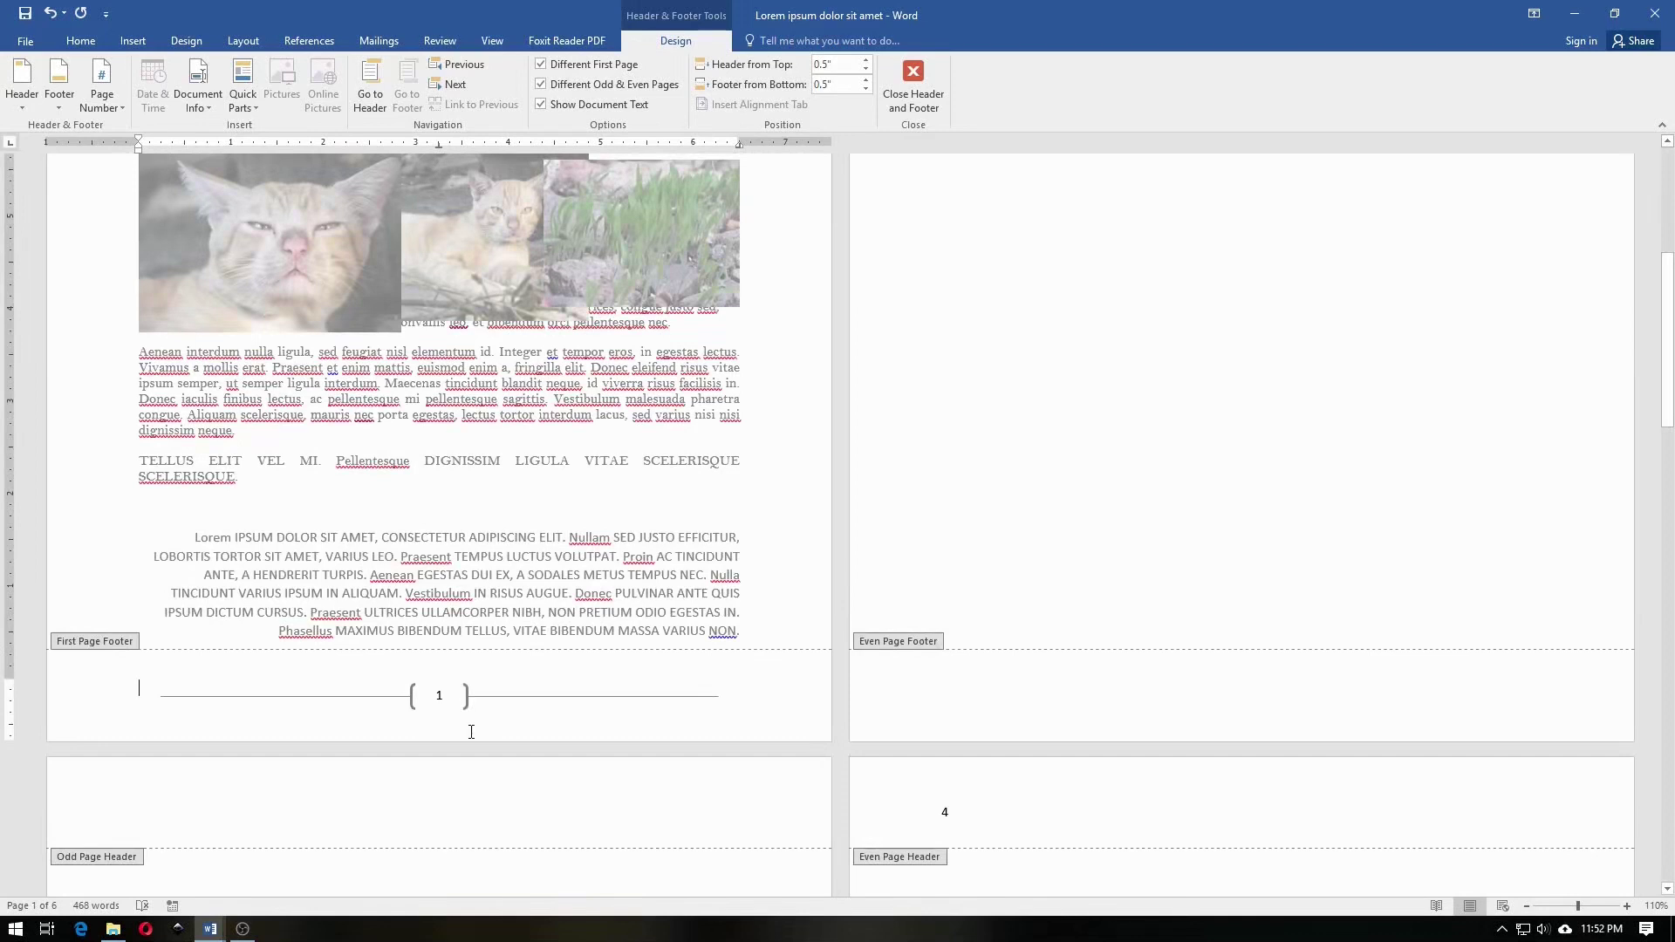
click(473, 700)
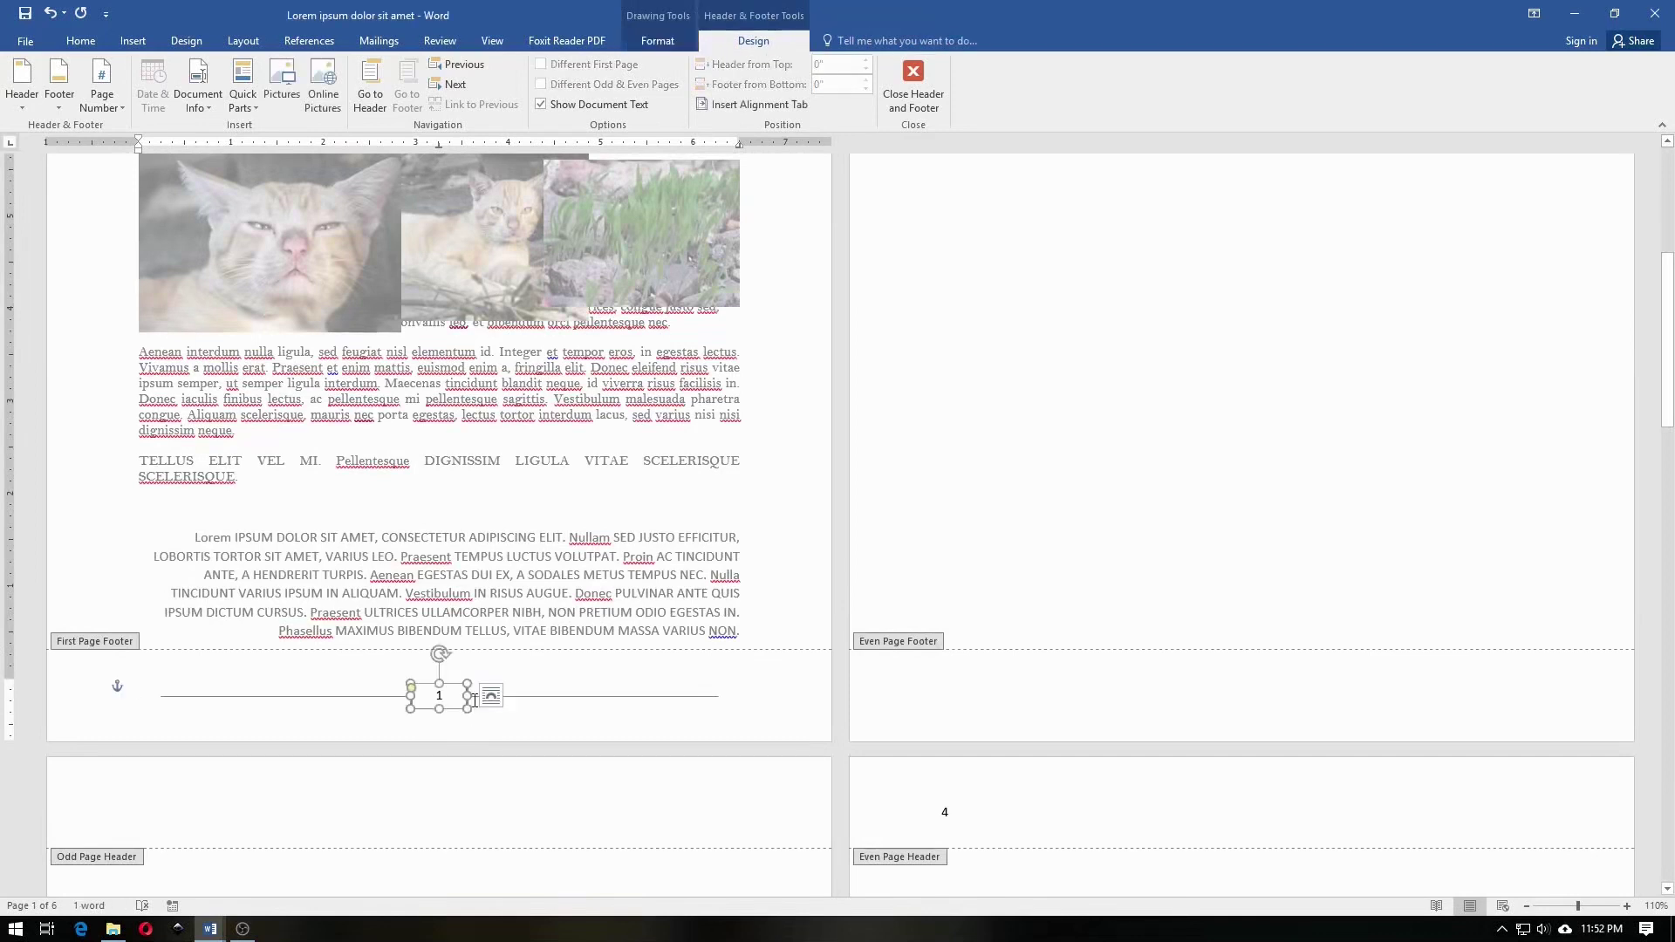